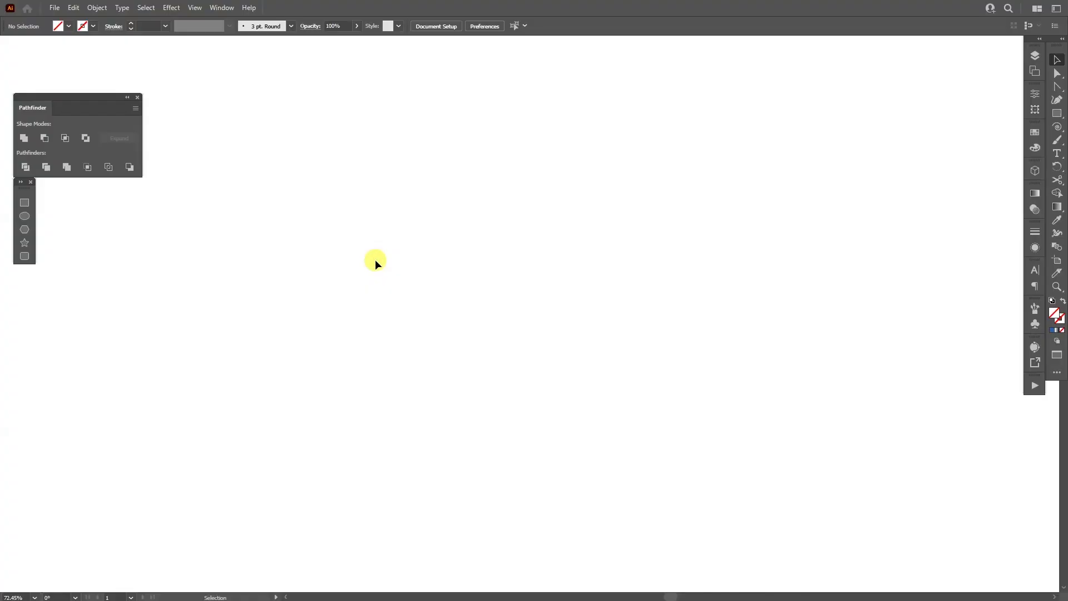
# Step: Add placeholder text on the artboard, enlarged to 124 pt in Extra Bold
pyautogui.click(1057, 153)
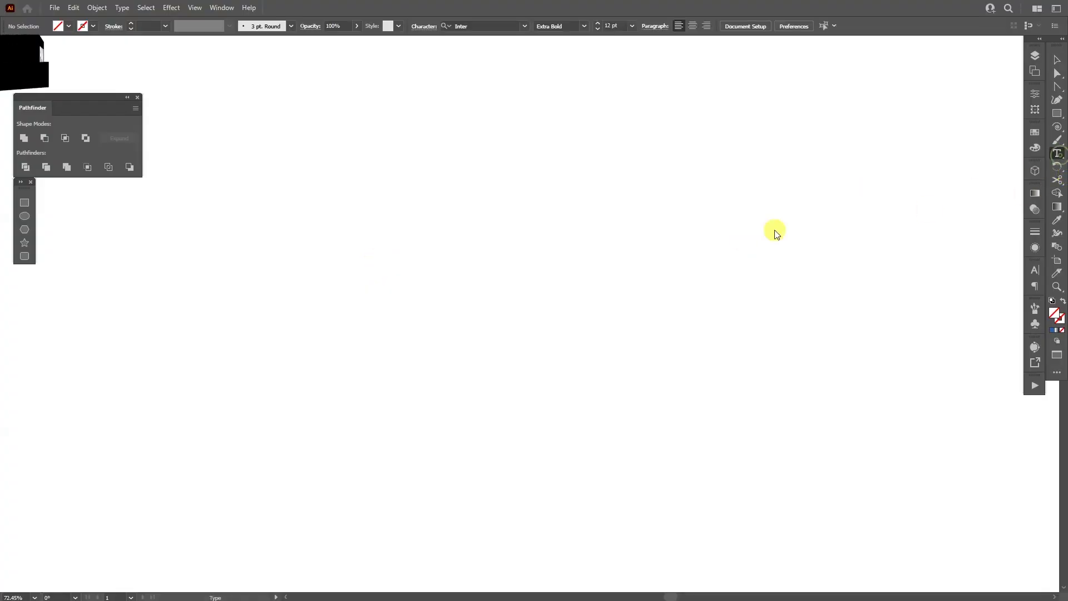
pyautogui.click(541, 261)
pyautogui.press('Escape')
pyautogui.moveTo(579, 250); pyautogui.dragTo(789, 198)
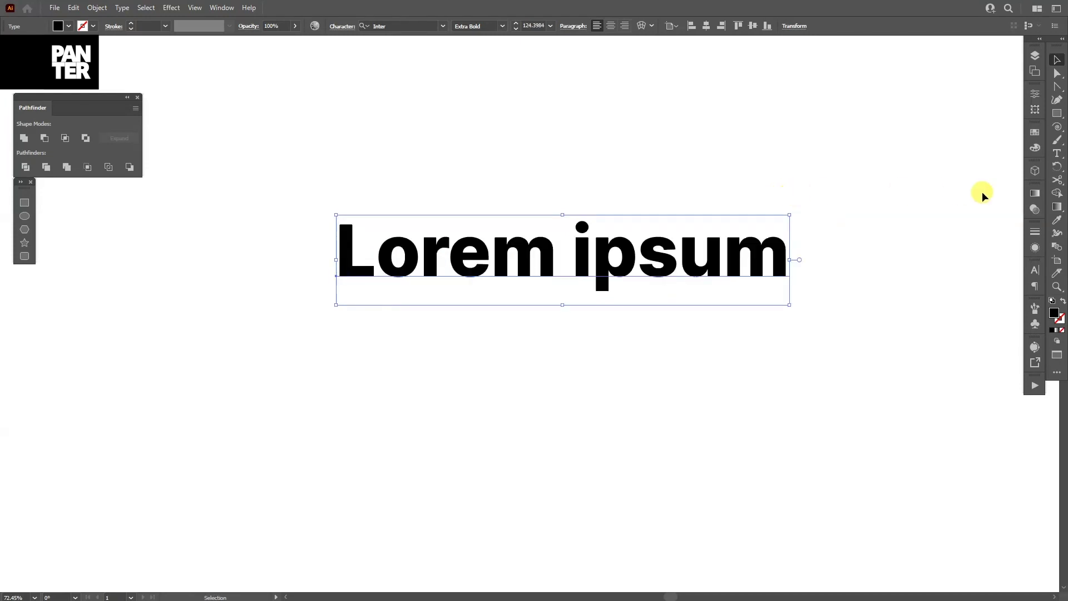
pyautogui.click(1035, 270)
pyautogui.click(940, 297)
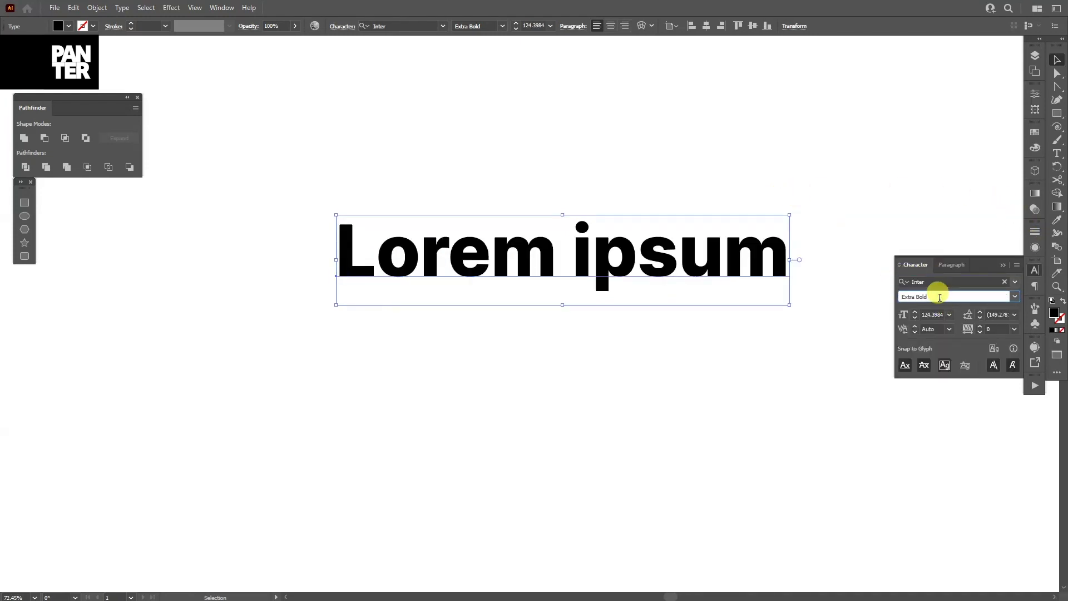
pyautogui.click(1002, 266)
# Step: Replace the placeholder text with the letter S and scale it up large
pyautogui.press('t')
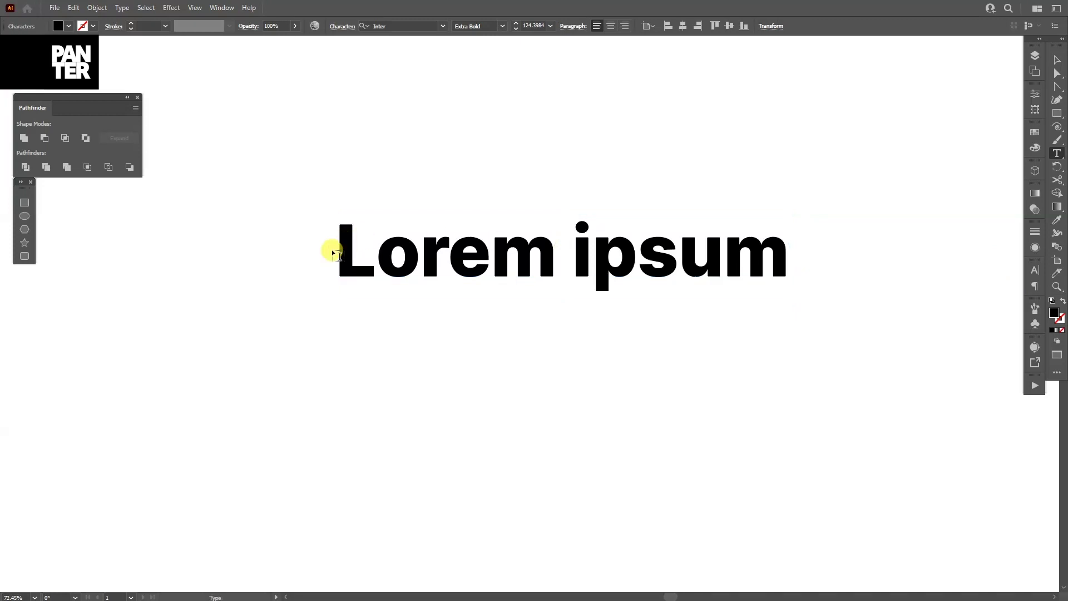
pyautogui.hotkey('ctrl', 'shift', 'a')
pyautogui.moveTo(346, 251); pyautogui.dragTo(867, 287)
pyautogui.write('S')
pyautogui.press('Escape')
pyautogui.moveTo(573, 240); pyautogui.dragTo(645, 117)
# Step: Expand the S into an outlined shape and nudge it slightly left and down
pyautogui.click(97, 8)
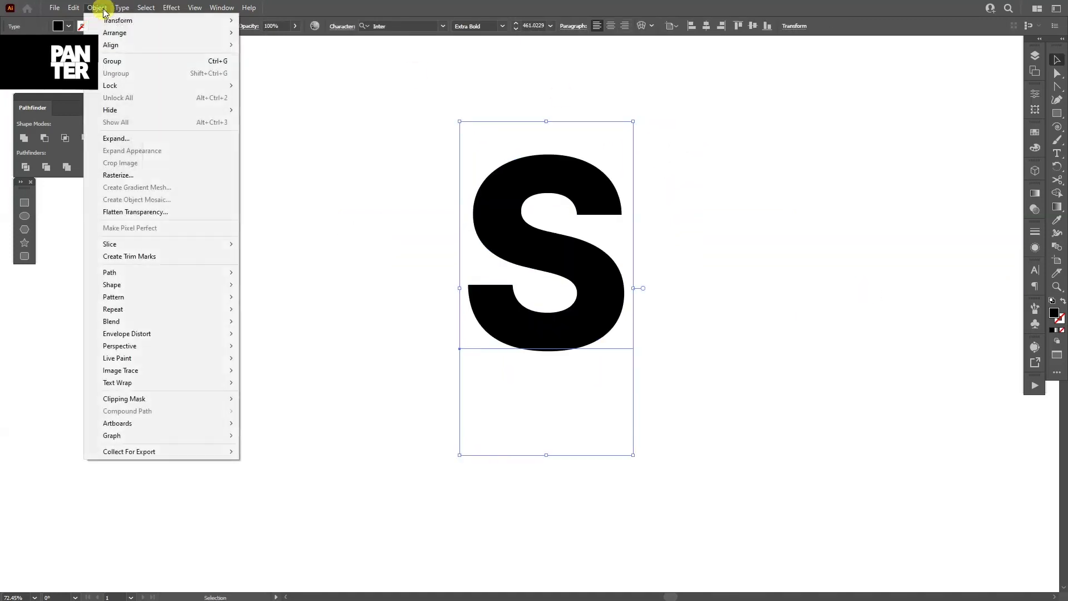
pyautogui.click(139, 138)
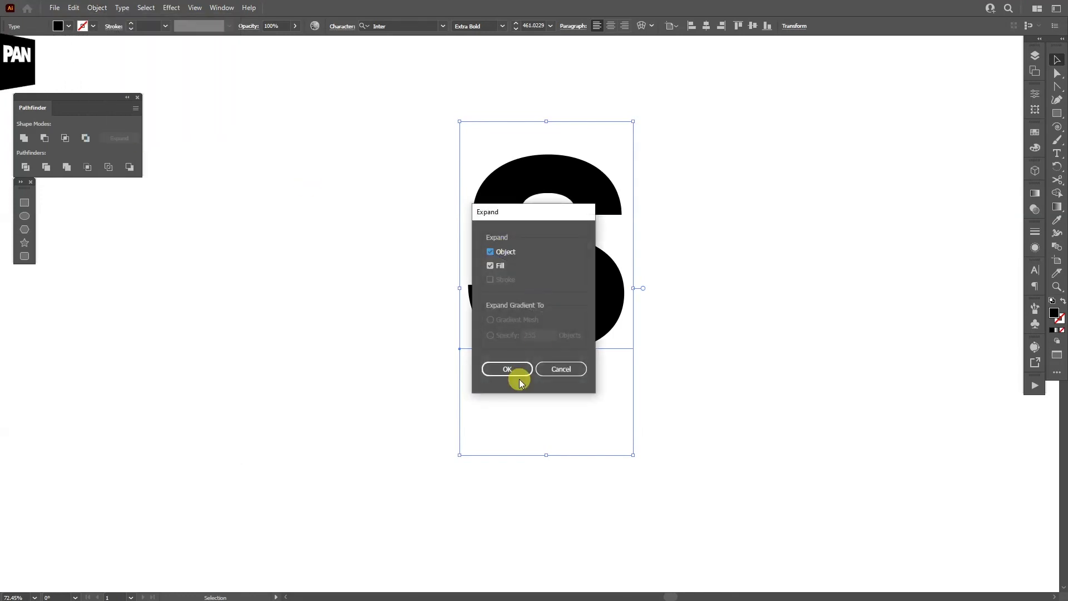
pyautogui.click(517, 370)
pyautogui.moveTo(632, 313); pyautogui.dragTo(609, 329)
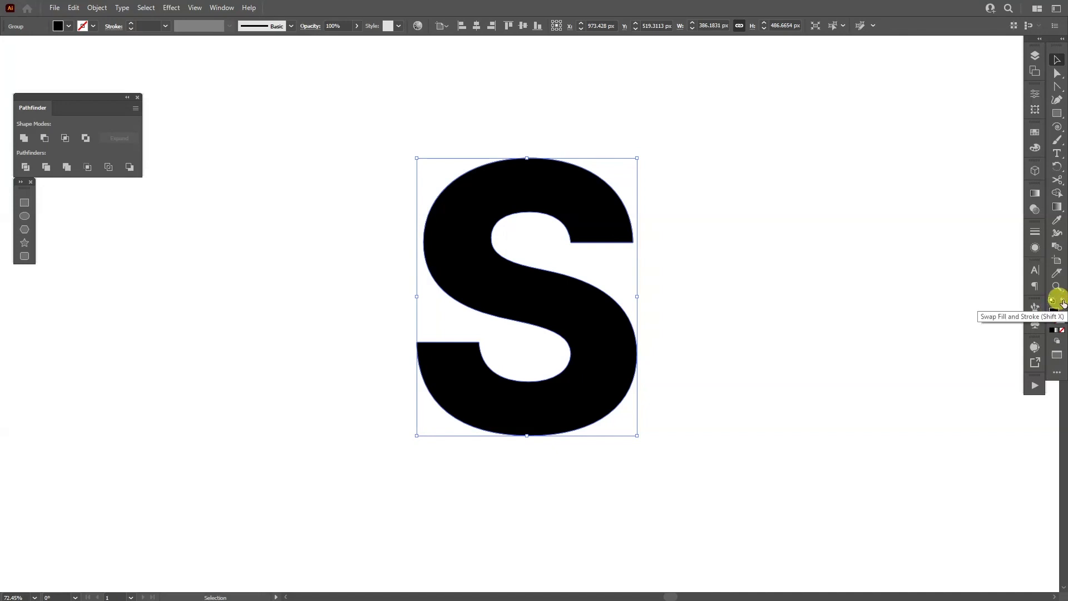
# Step: Make the S unfilled with a black stroke and delete the upper and lower-left notch segments
pyautogui.click(1063, 302)
pyautogui.click(1058, 74)
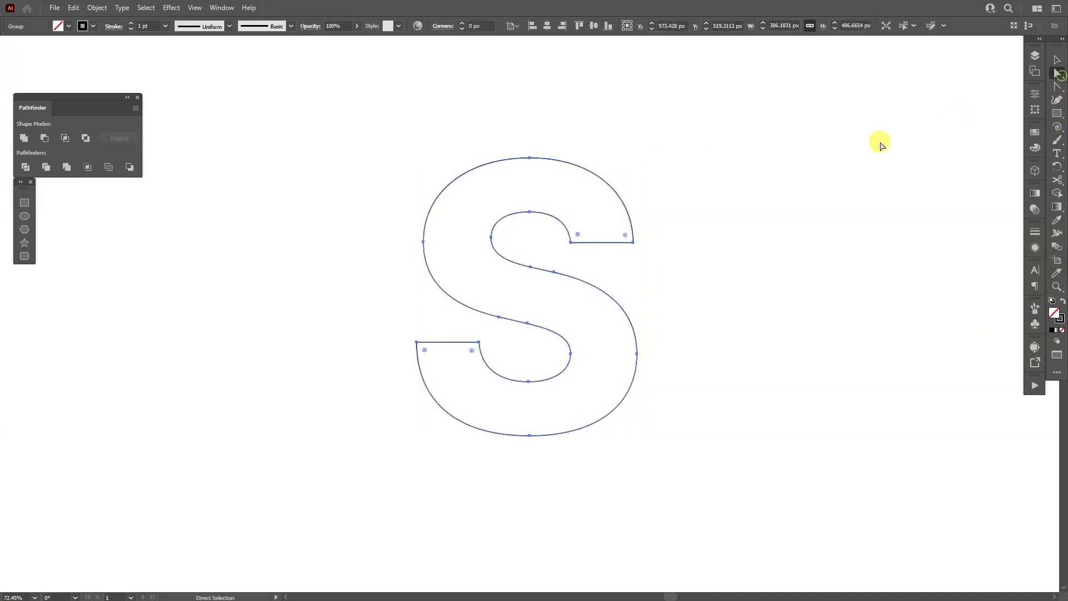
pyautogui.moveTo(605, 255); pyautogui.dragTo(584, 222)
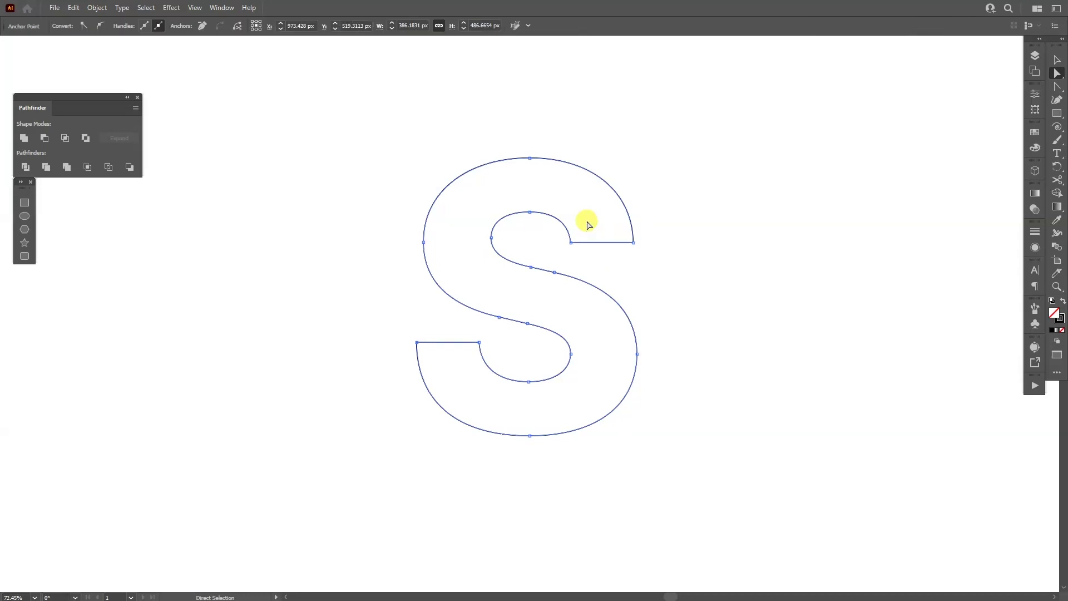
pyautogui.press('Delete')
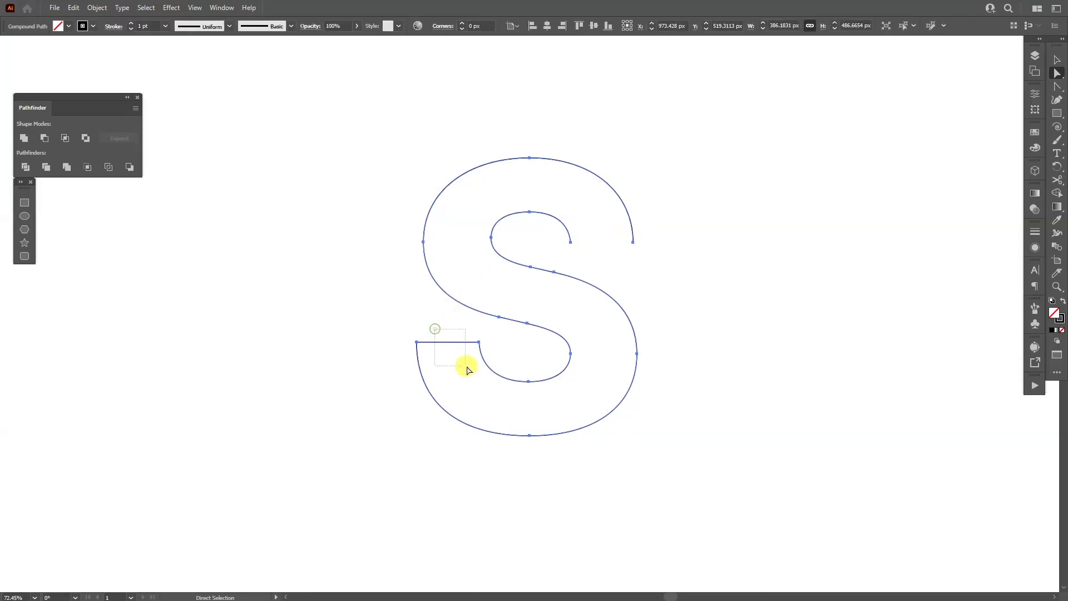
pyautogui.press('Delete')
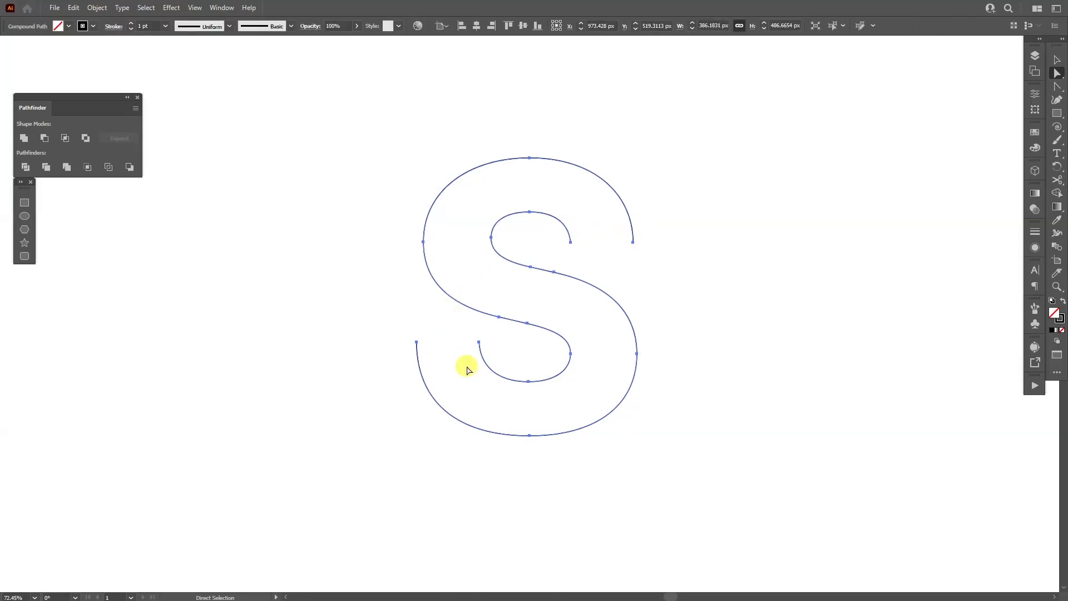
# Step: Enlarge the open S outline and ungroup it
pyautogui.press('v')
pyautogui.moveTo(733, 446); pyautogui.dragTo(452, 327)
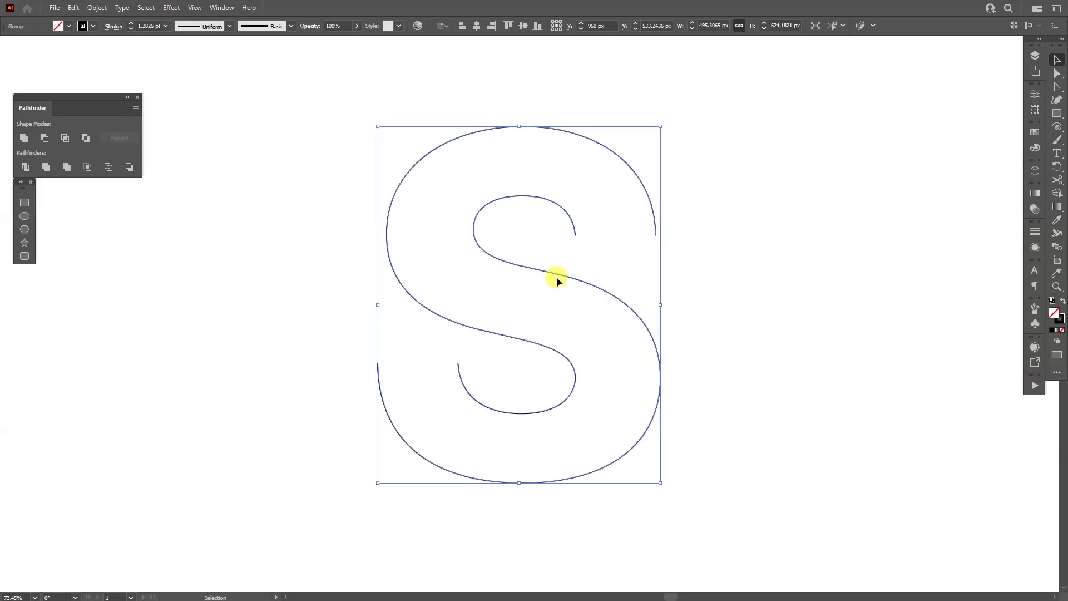
pyautogui.rightClick(557, 278)
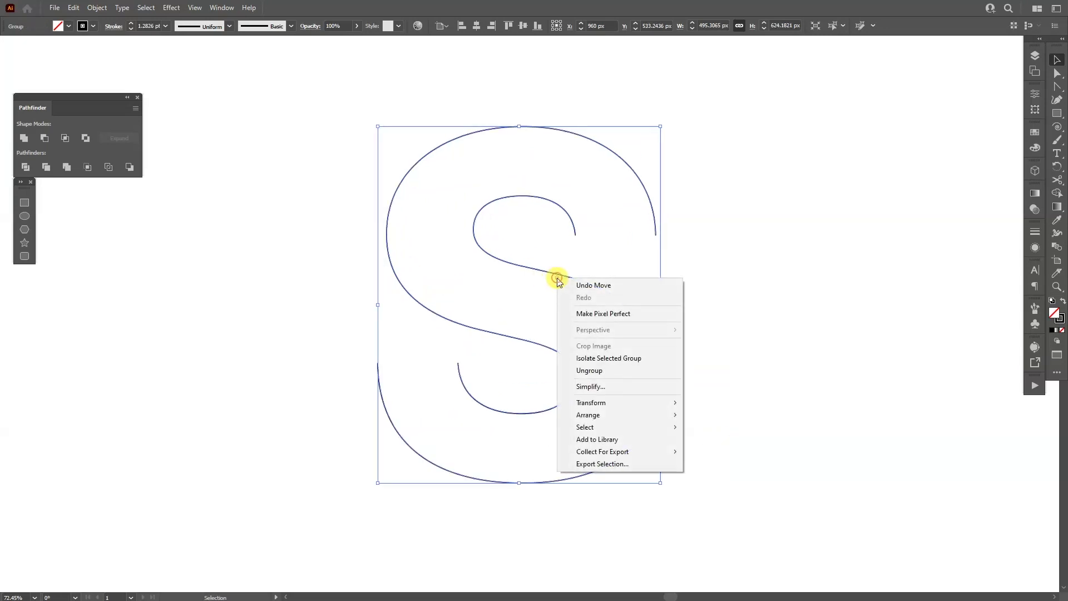
pyautogui.click(591, 370)
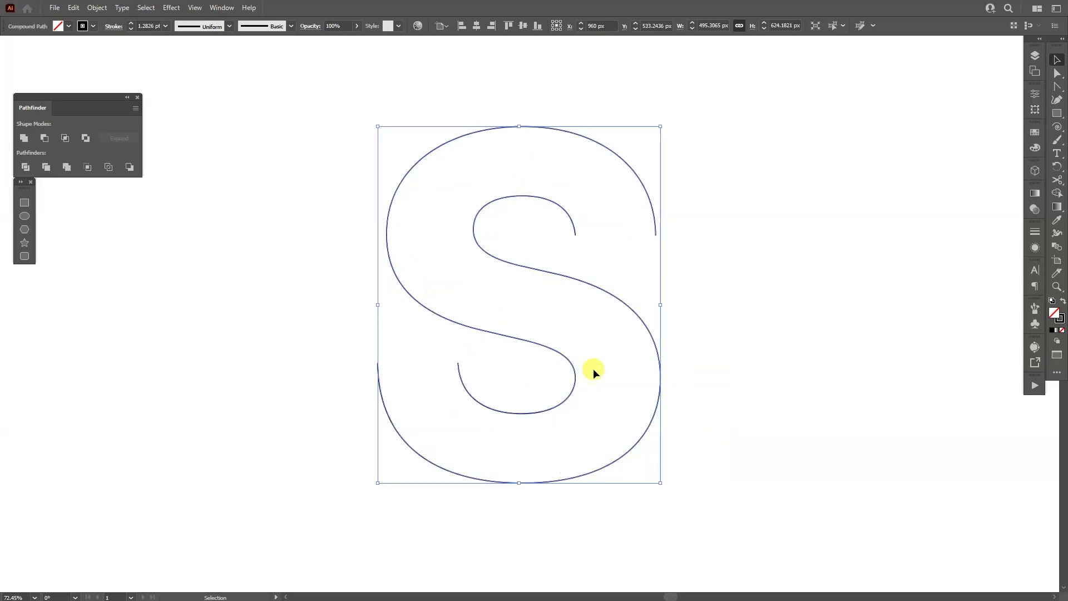
# Step: Release the compound path into separate inner and outer S lines, checking they separate
pyautogui.click(601, 291)
pyautogui.click(601, 289)
pyautogui.click(596, 321)
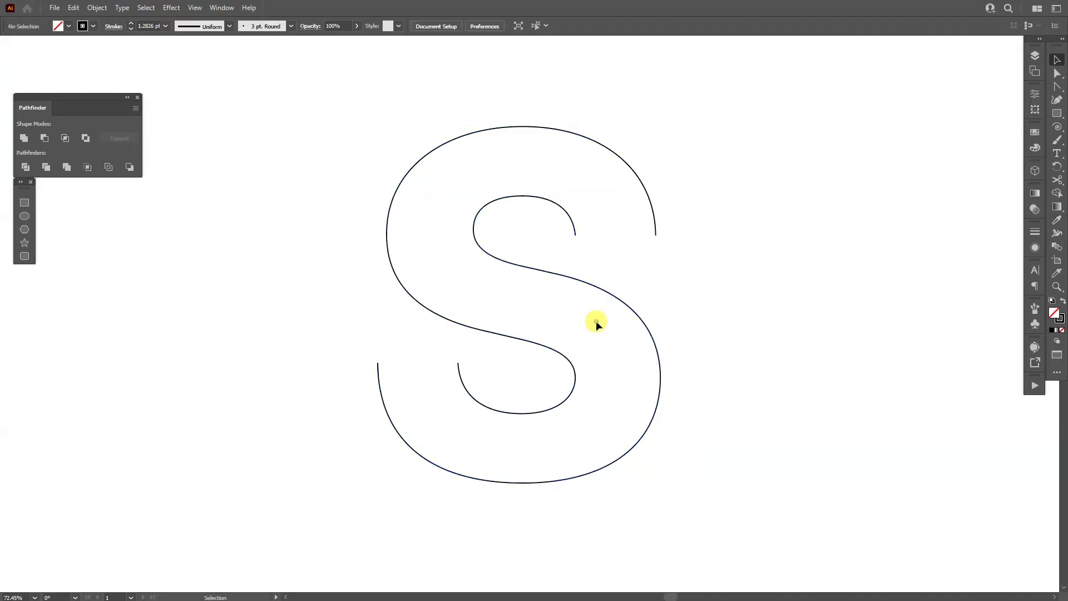
pyautogui.click(596, 286)
pyautogui.rightClick(597, 290)
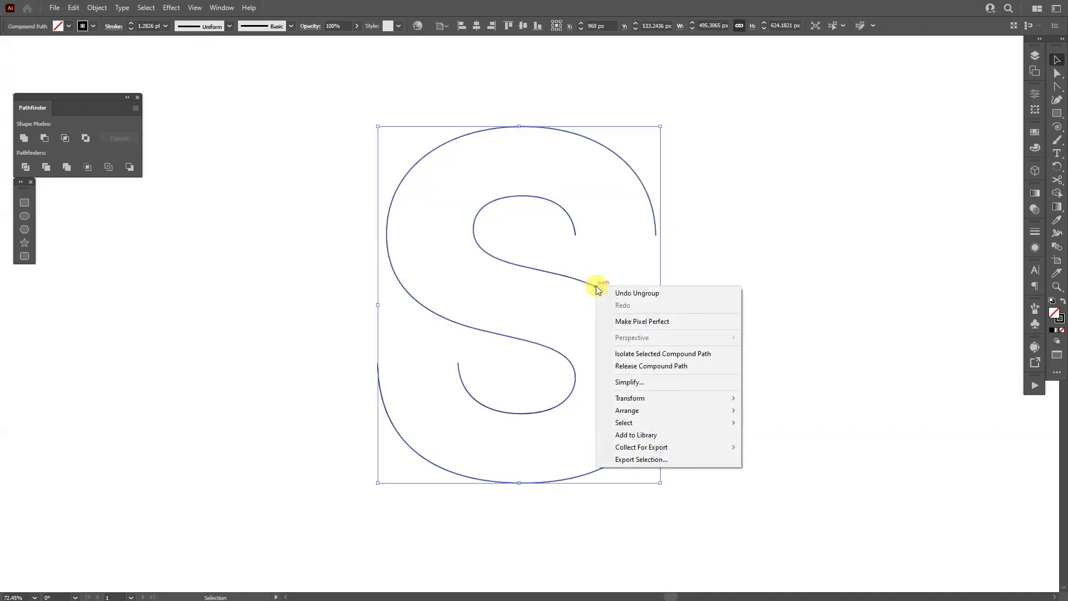
pyautogui.click(683, 369)
pyautogui.moveTo(637, 293); pyautogui.dragTo(656, 308)
pyautogui.click(657, 308)
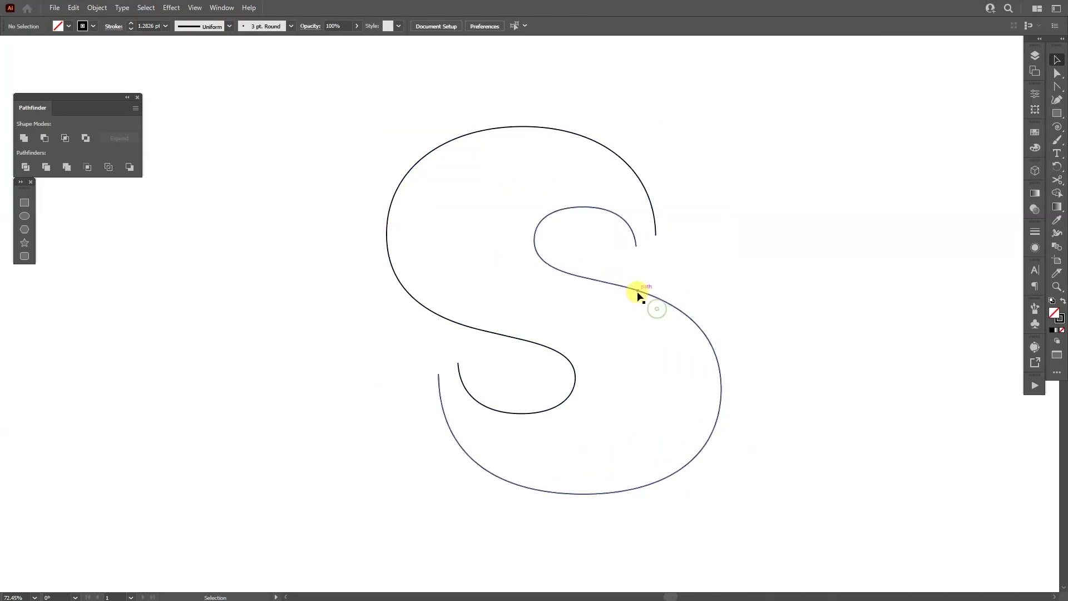
pyautogui.hotkey('ctrl', 'z')
pyautogui.click(646, 310)
# Step: Blend the two S lines using 4 specified steps
pyautogui.hotkey('ctrl', 'a')
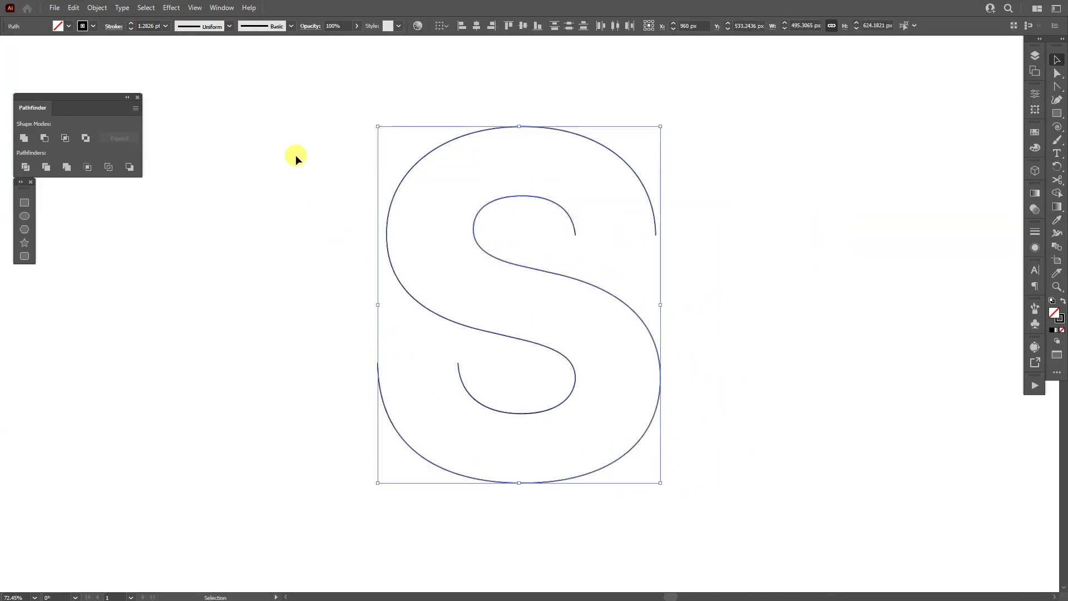
pyautogui.click(100, 8)
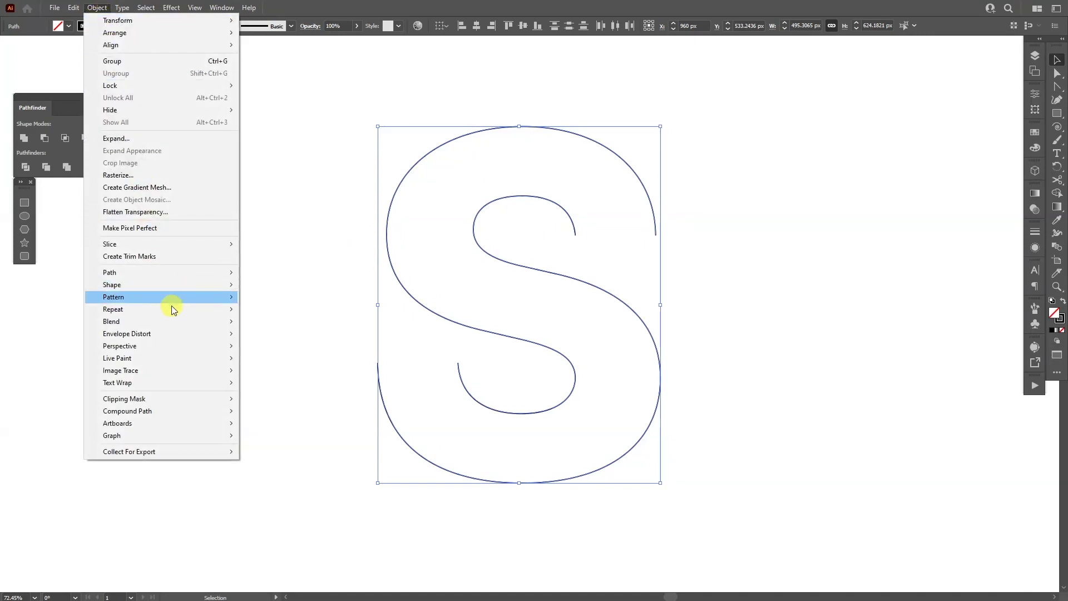
pyautogui.moveTo(175, 321)
pyautogui.click(283, 321)
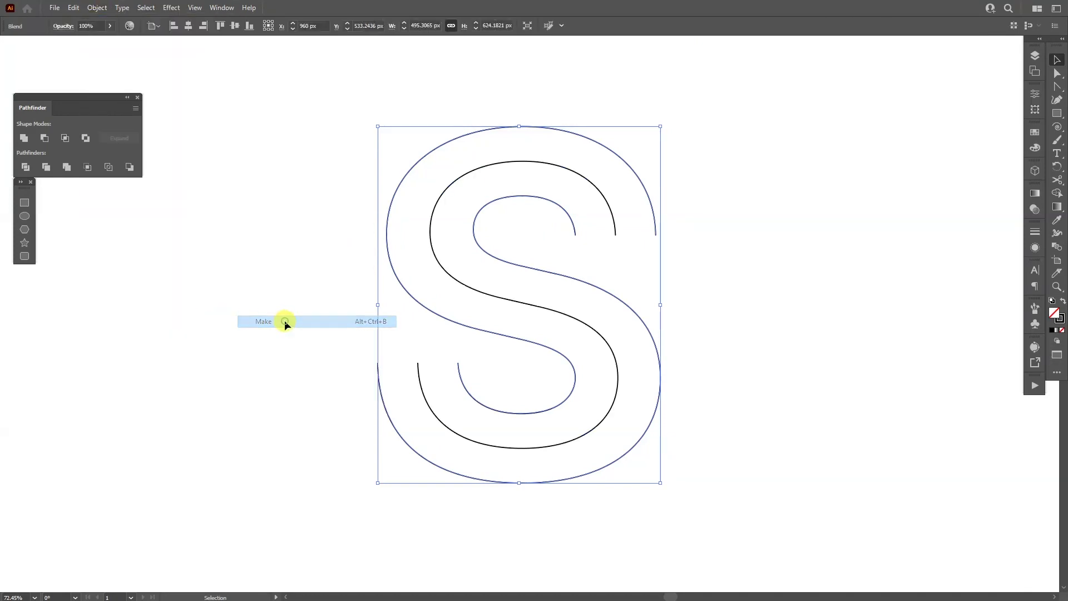
pyautogui.doubleClick(1057, 248)
pyautogui.click(641, 72)
pyautogui.click(646, 96)
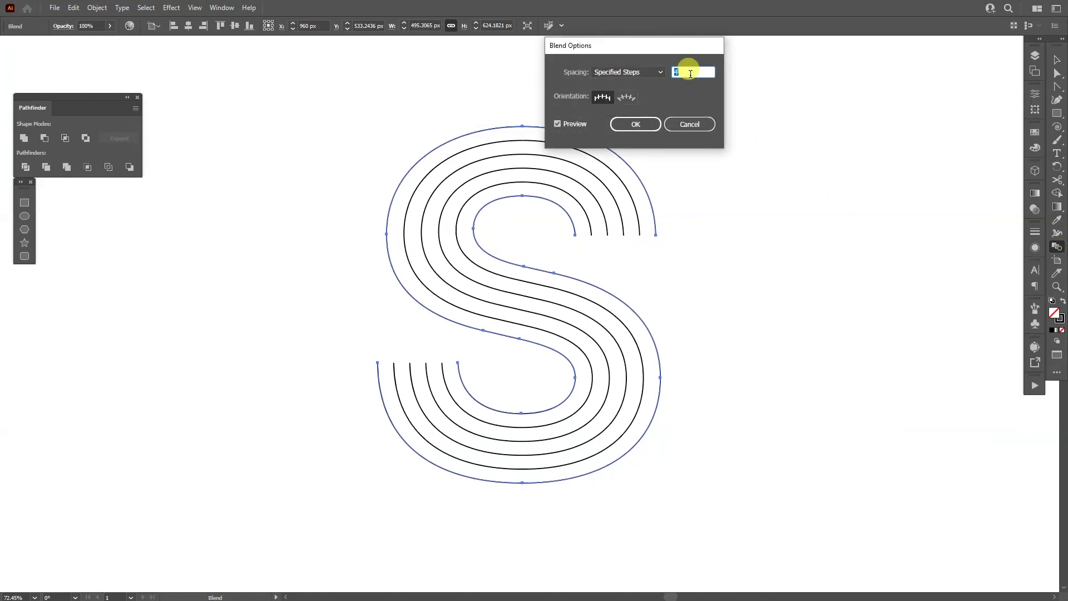
pyautogui.click(654, 122)
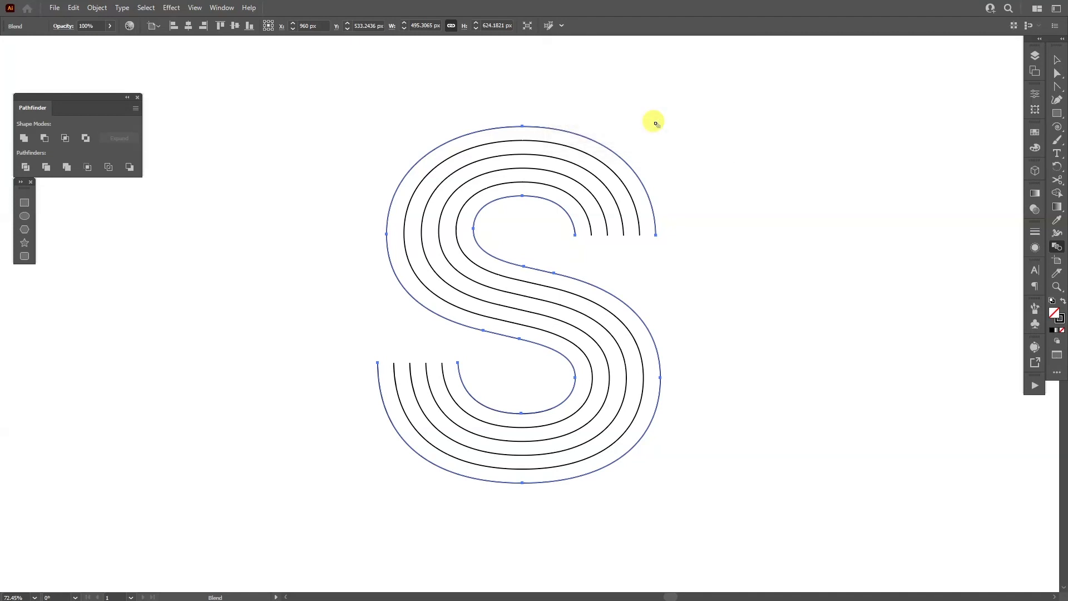
# Step: Expand the blend into a group of separate parallel paths
pyautogui.click(103, 9)
pyautogui.click(127, 139)
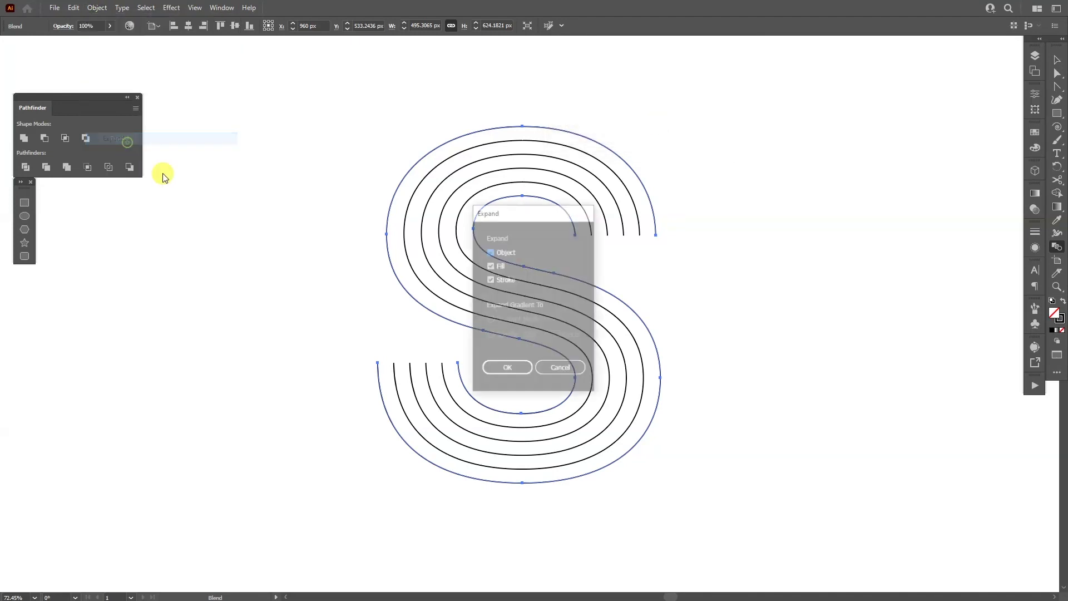
pyautogui.click(504, 370)
# Step: Set the stroke weight of all six S lines to 8 pt
pyautogui.press('v')
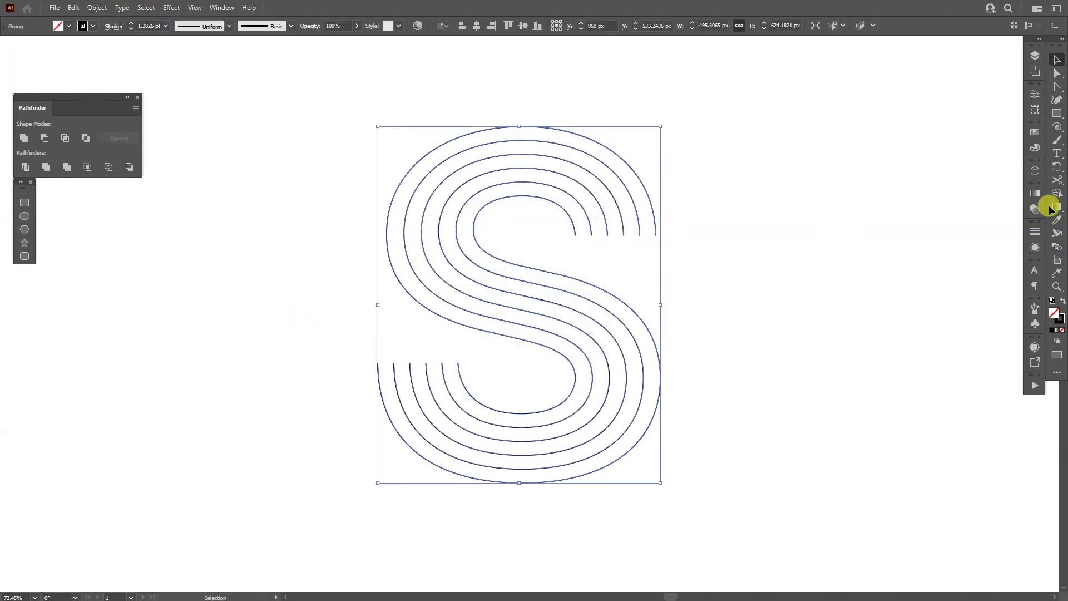
pyautogui.click(1038, 234)
pyautogui.doubleClick(954, 244)
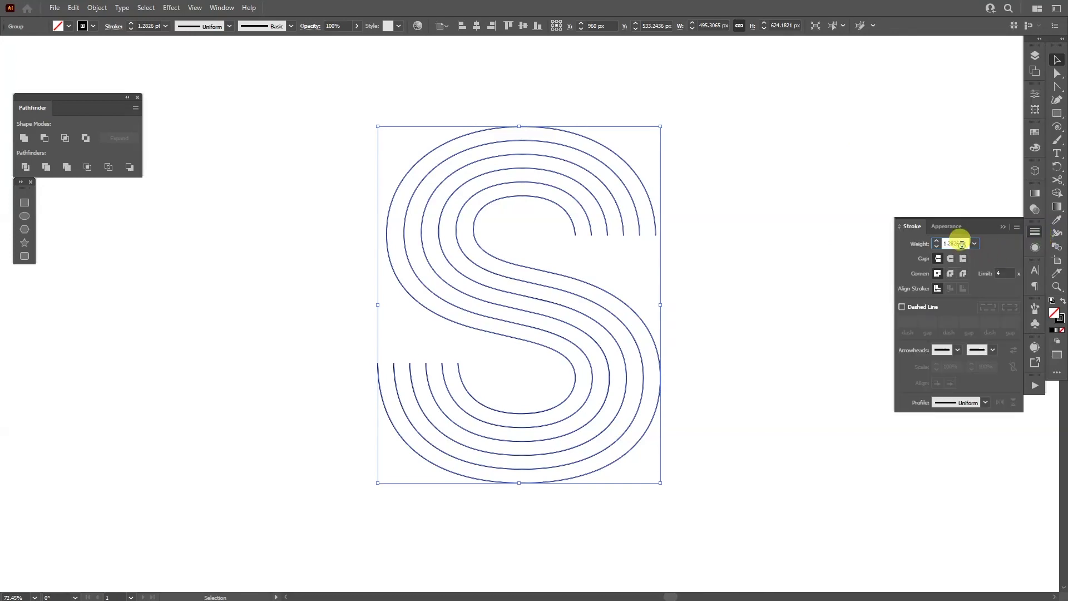
pyautogui.write('5')
pyautogui.press('Return')
pyautogui.write('7')
pyautogui.press('Return')
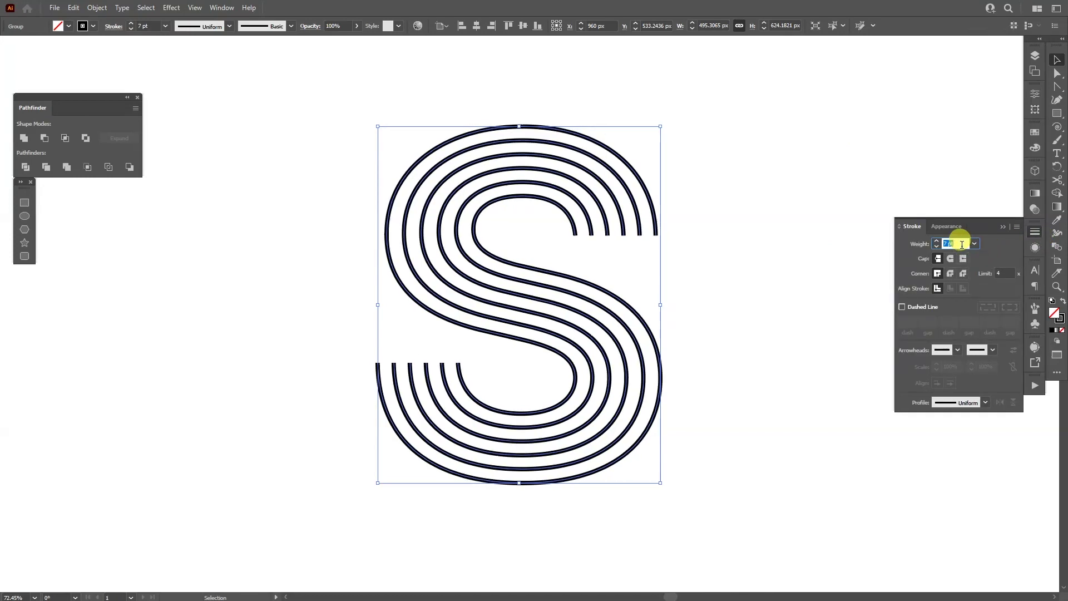
pyautogui.write('8')
pyautogui.press('Return')
pyautogui.click(759, 274)
pyautogui.moveTo(755, 274); pyautogui.dragTo(474, 328)
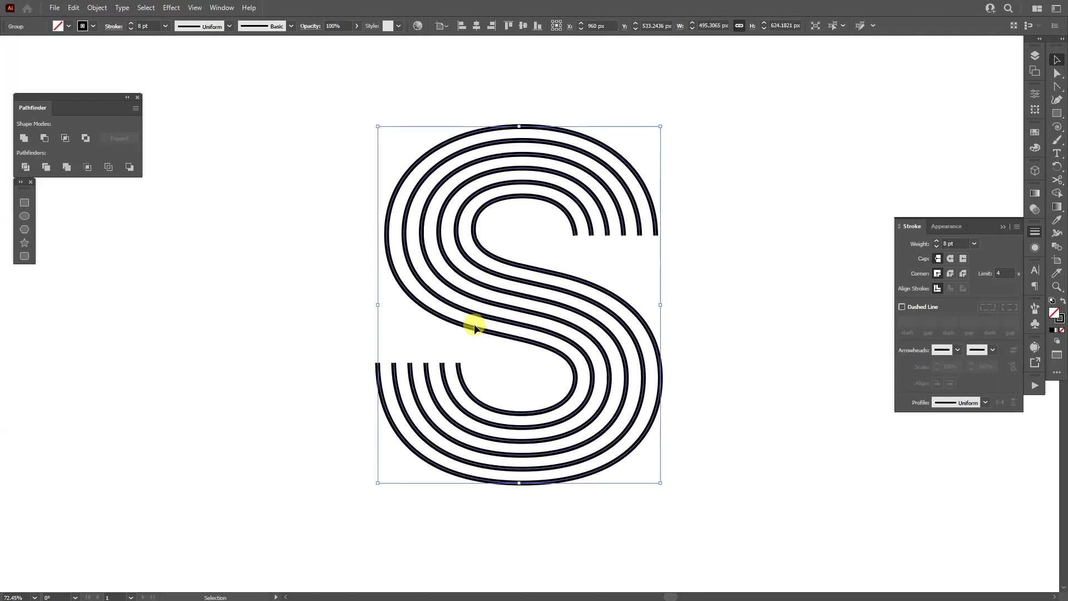
# Step: Apply Extrude & Bevel (Classic) to the striped S with Isometric Top position and 0 pt depth
pyautogui.click(166, 8)
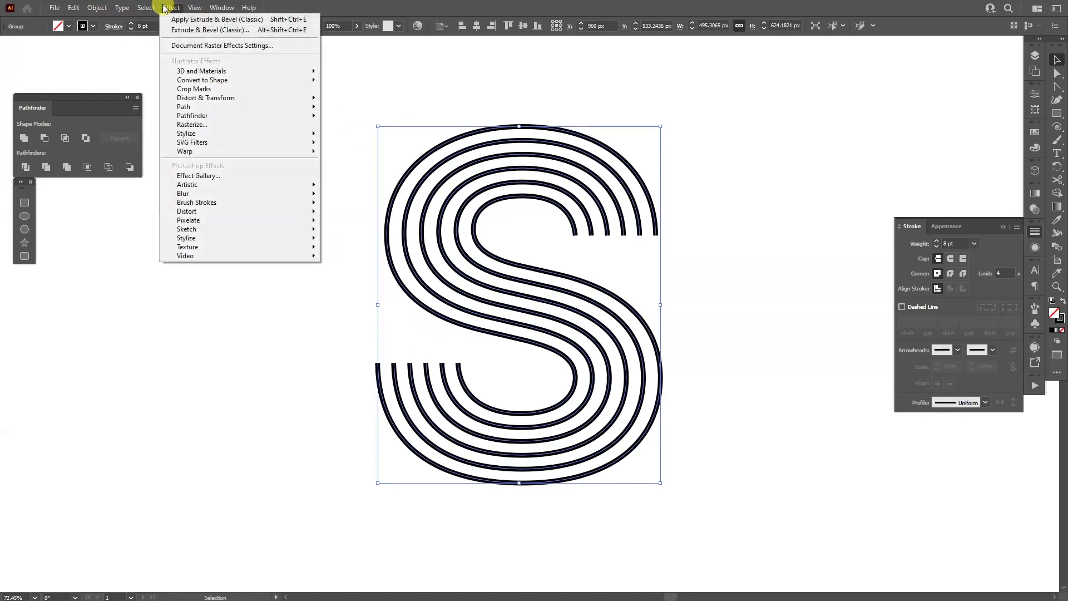
pyautogui.moveTo(239, 71)
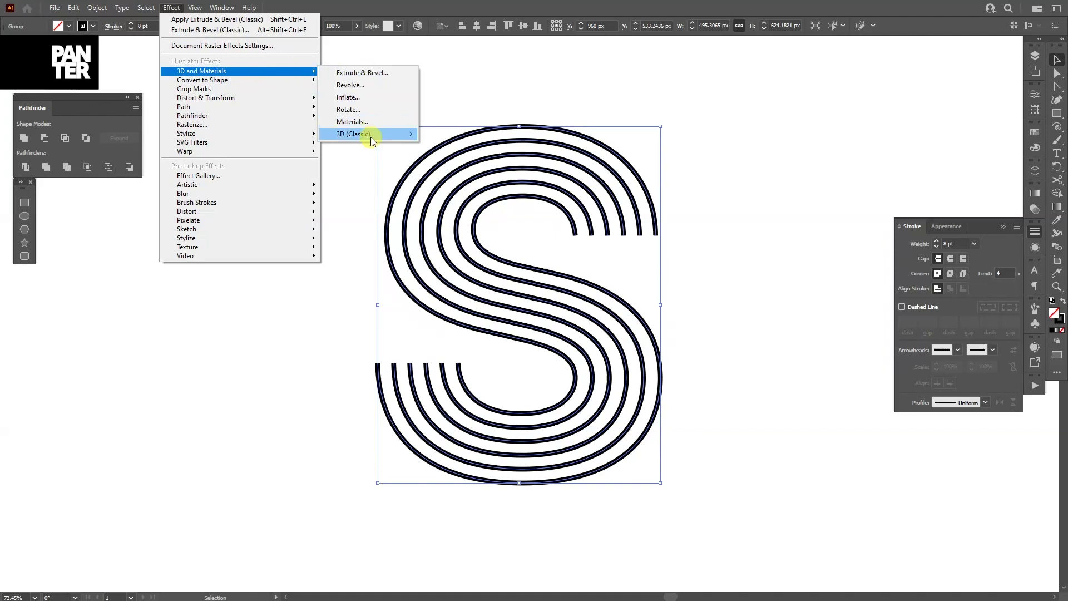
pyautogui.moveTo(370, 137)
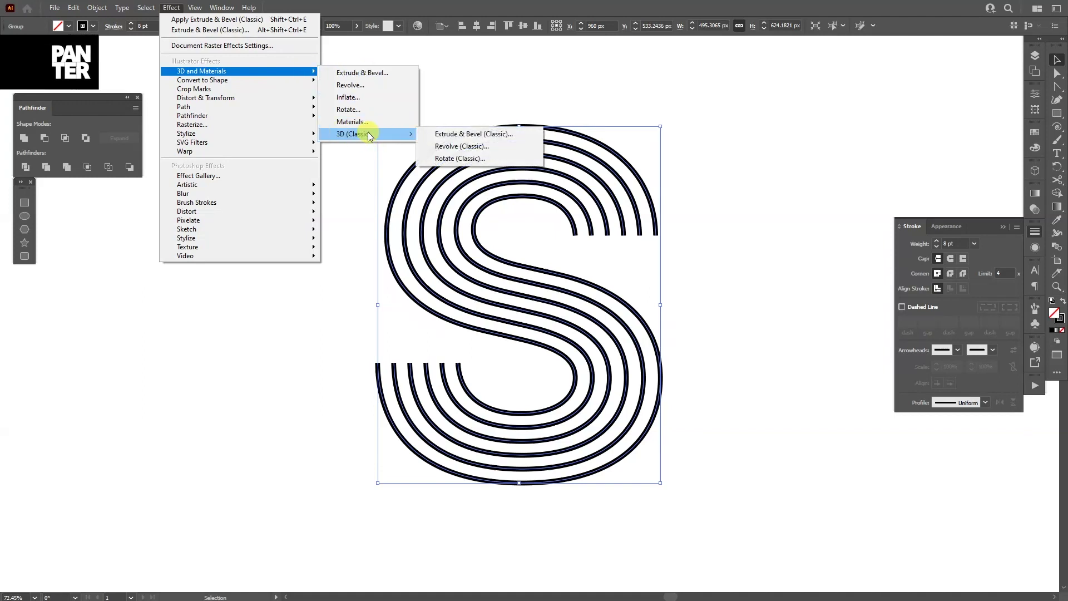
pyautogui.click(470, 135)
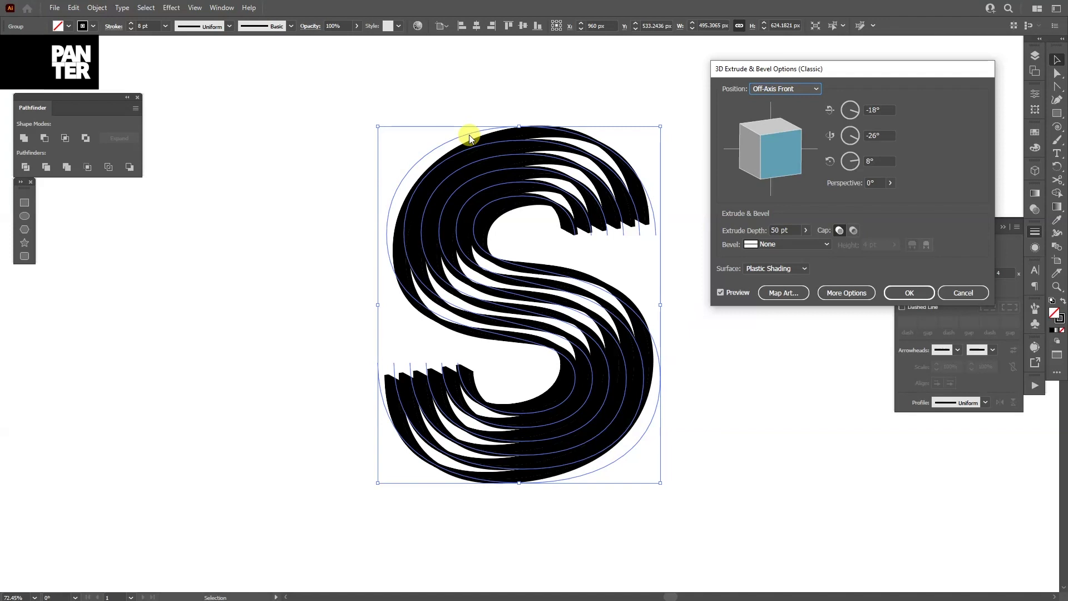
pyautogui.click(784, 89)
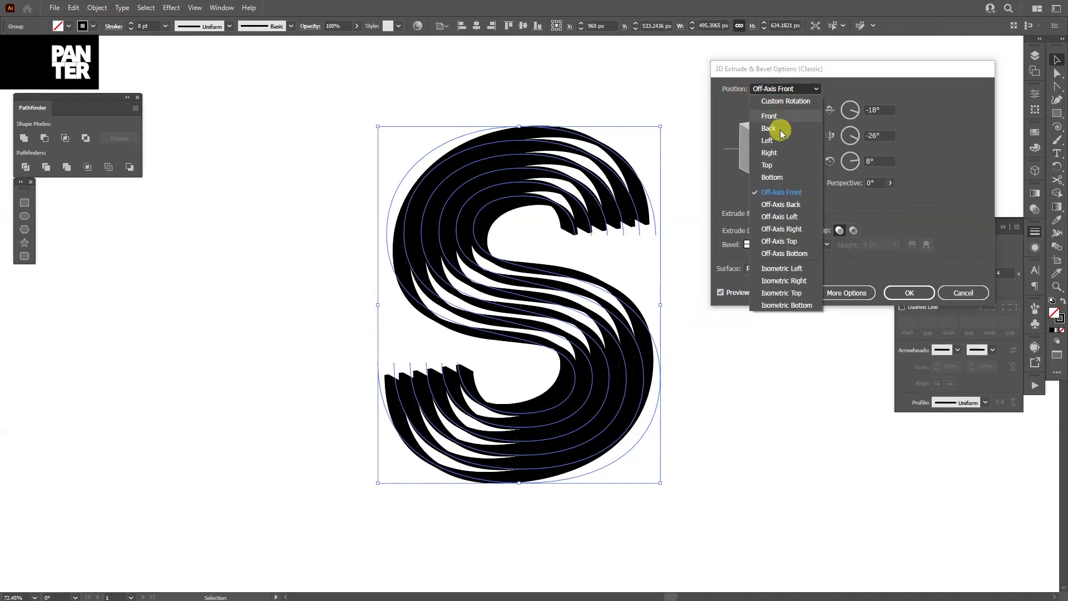
pyautogui.press('Escape')
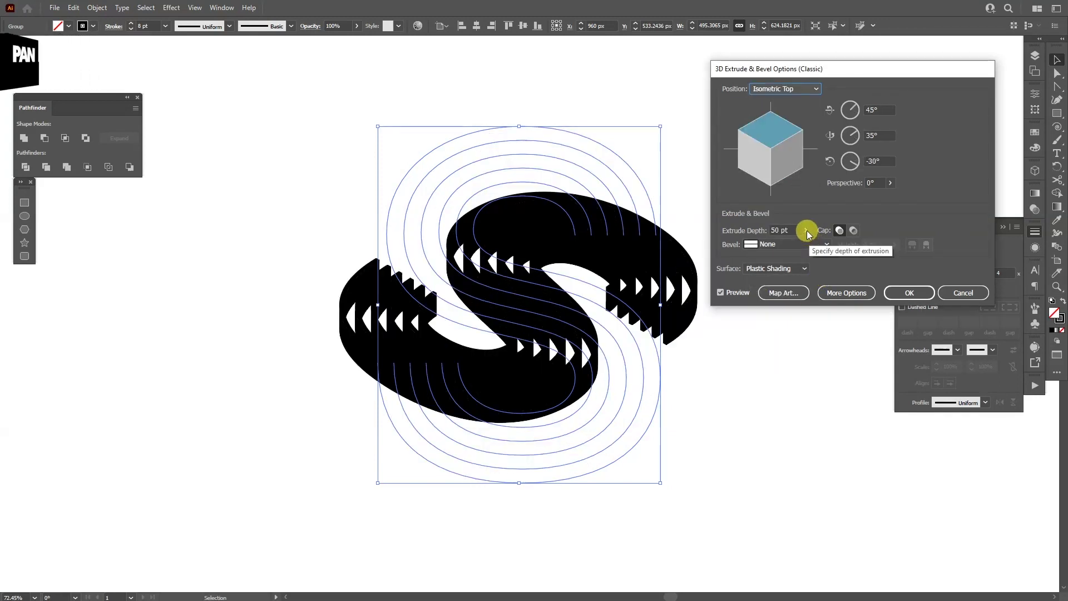
pyautogui.click(806, 231)
pyautogui.moveTo(766, 242); pyautogui.dragTo(707, 242)
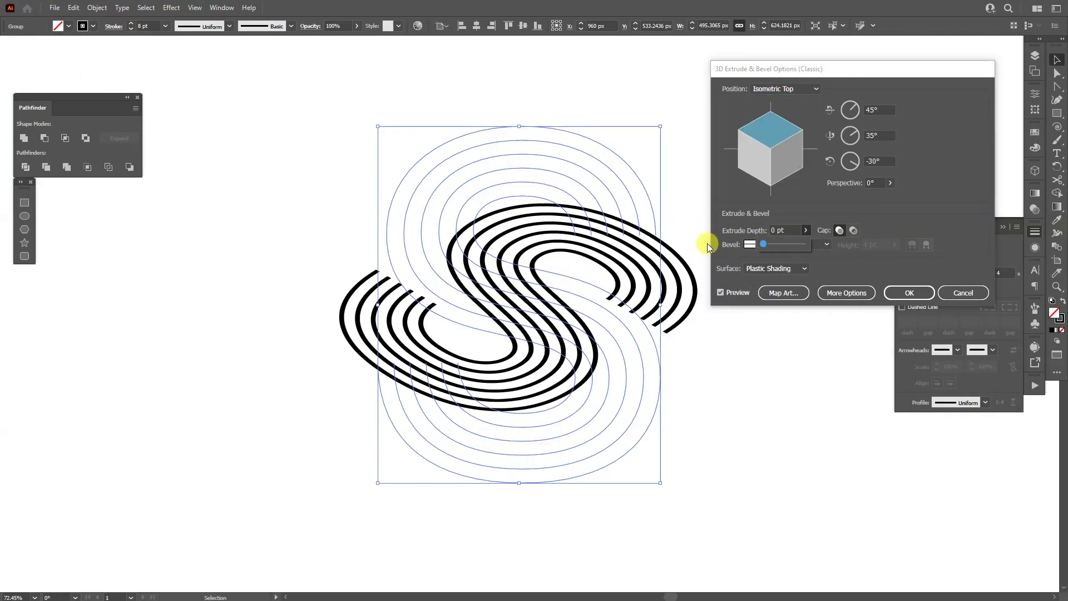
pyautogui.click(909, 293)
# Step: Expand the S's 3D appearance, move it down the page and colour it blue
pyautogui.click(97, 8)
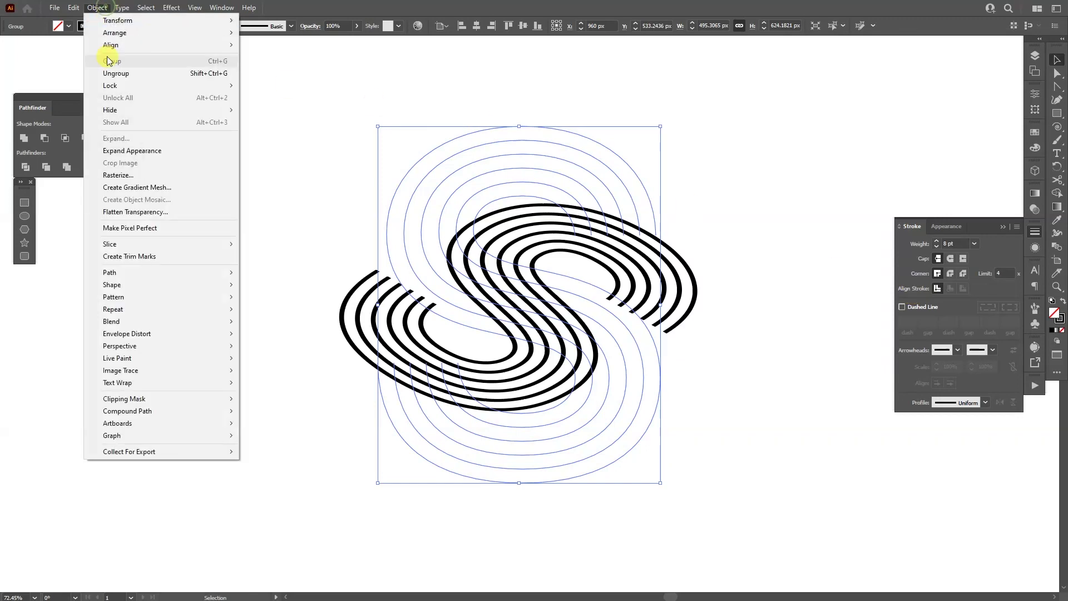
pyautogui.click(148, 151)
pyautogui.moveTo(680, 330); pyautogui.dragTo(680, 486)
pyautogui.click(1035, 132)
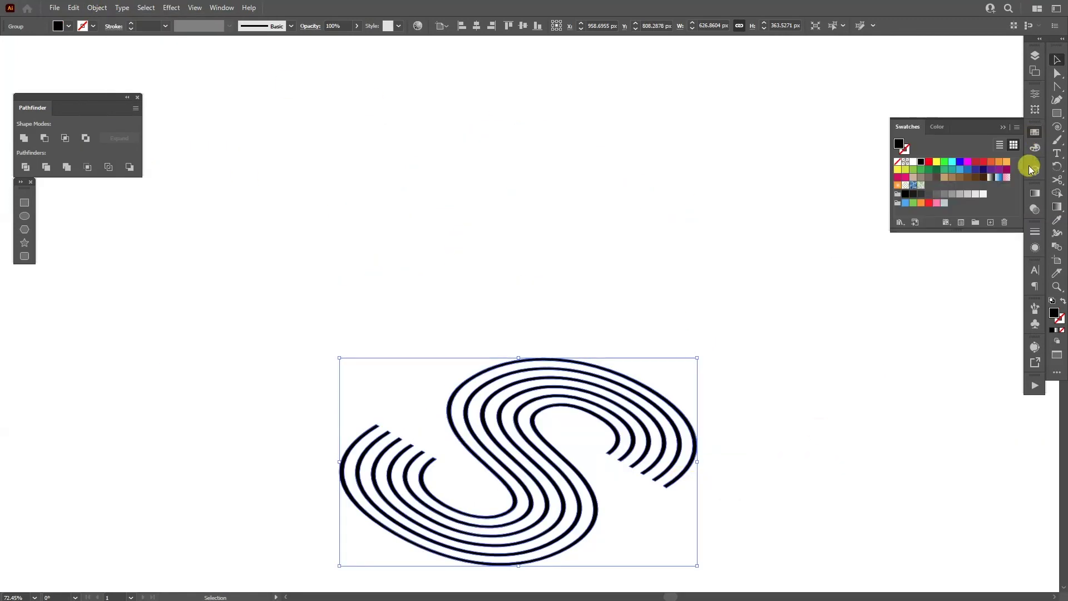
pyautogui.click(968, 170)
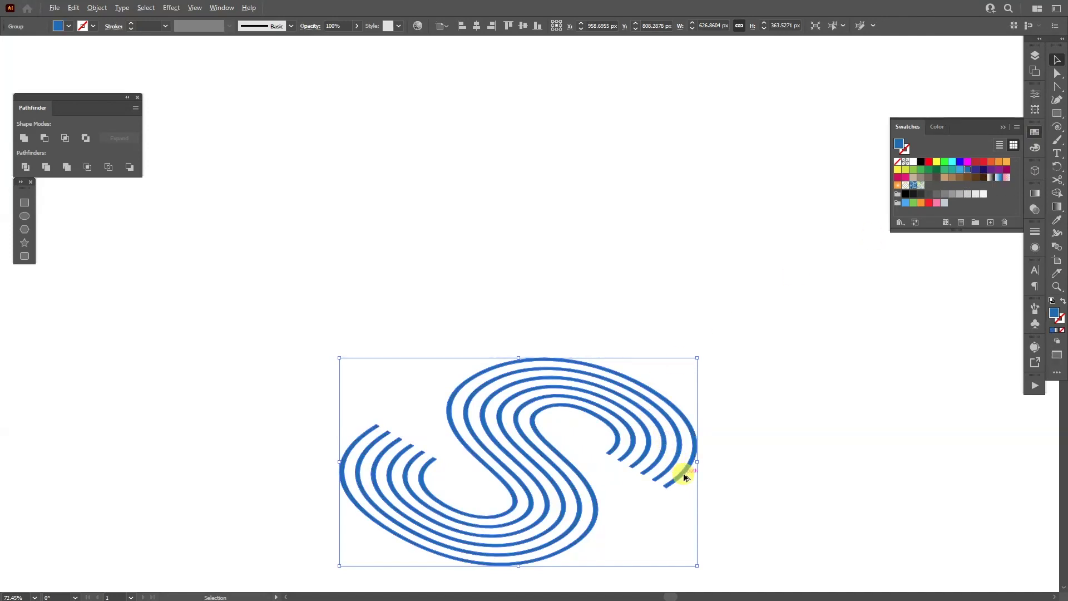
# Step: Duplicate the blue S upward, colour the copy magenta and nudge it closer
pyautogui.moveTo(685, 477); pyautogui.dragTo(675, 228)
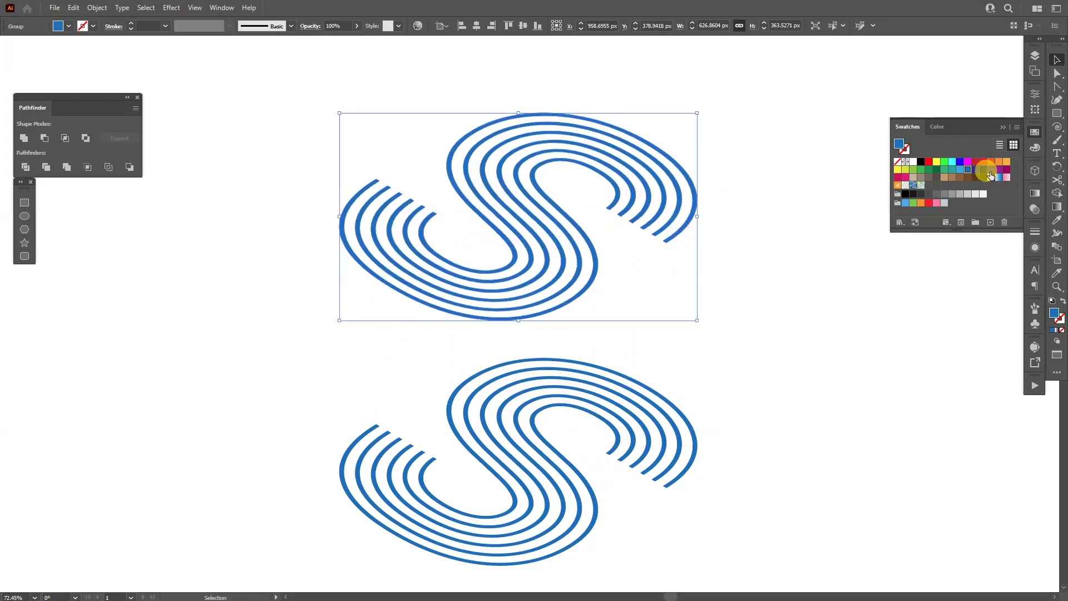
pyautogui.click(905, 178)
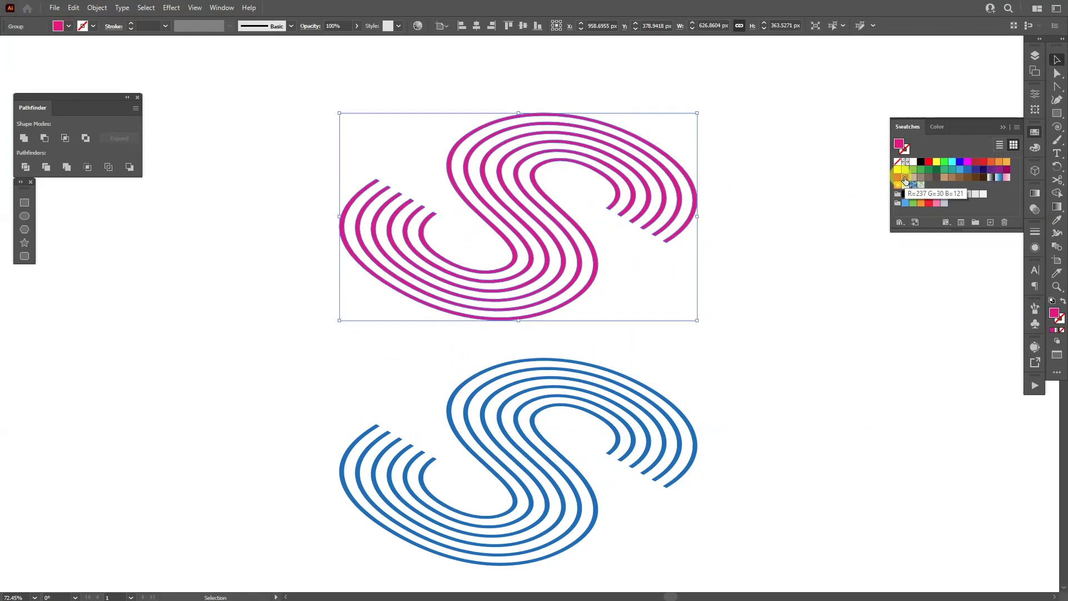
pyautogui.click(824, 279)
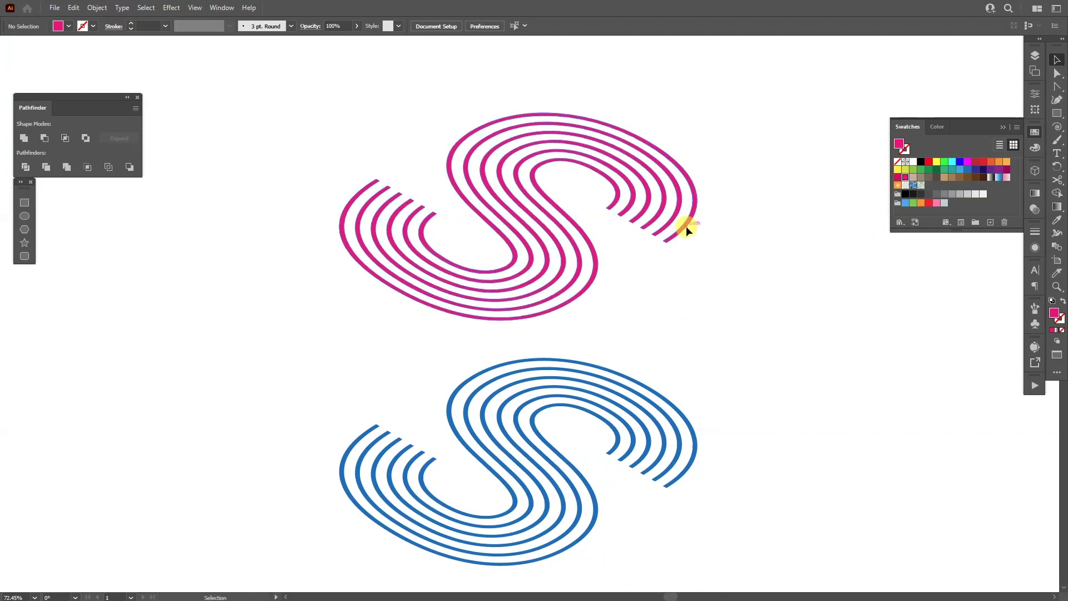
pyautogui.moveTo(691, 233)
pyautogui.mouseDown()
pyautogui.moveTo(689, 358)
pyautogui.moveTo(687, 223)
pyautogui.mouseUp()
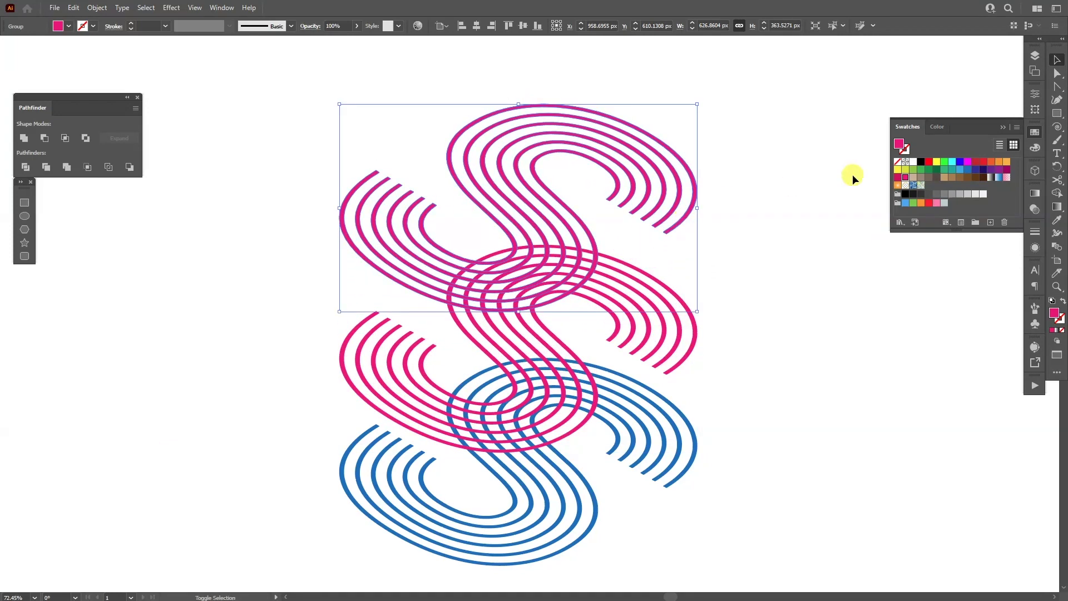
# Step: Colour the top S copy yellow and vertically distribute all three copies by centre
pyautogui.click(898, 170)
pyautogui.hotkey('ctrl', 'a')
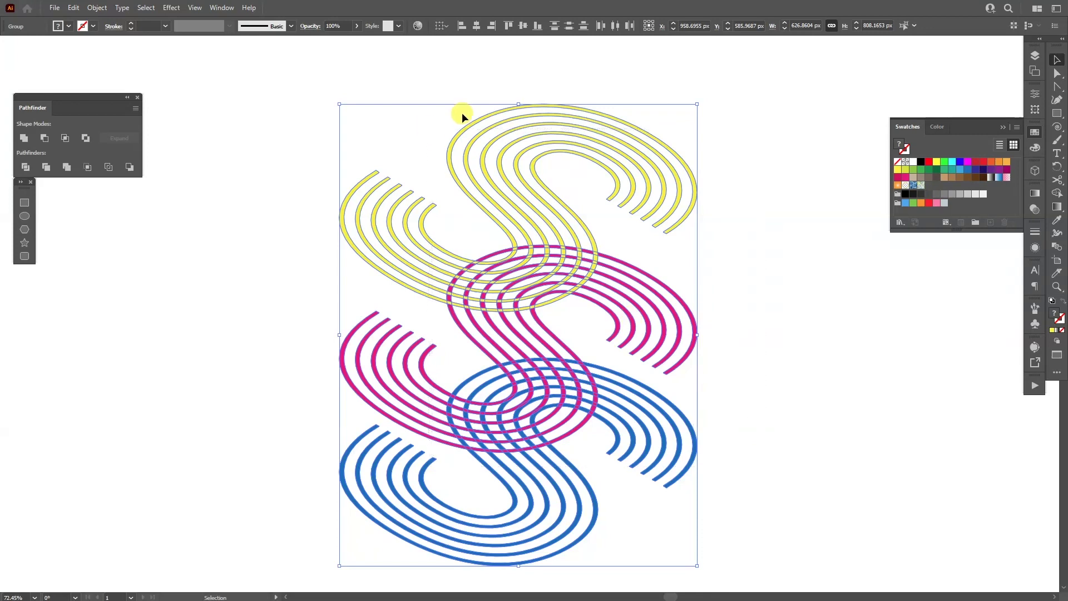
pyautogui.click(572, 27)
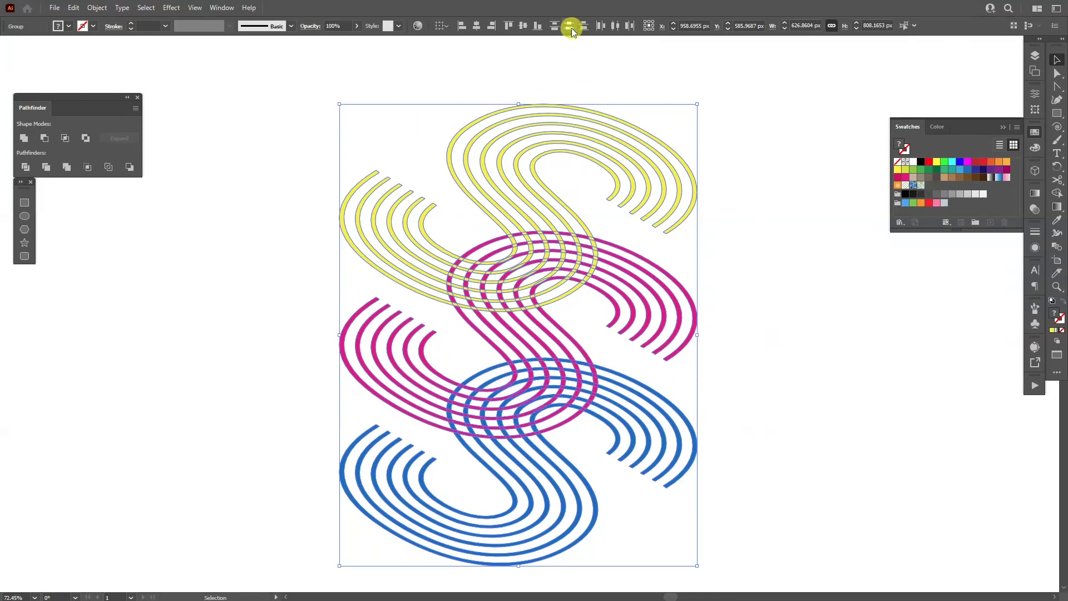
pyautogui.click(96, 8)
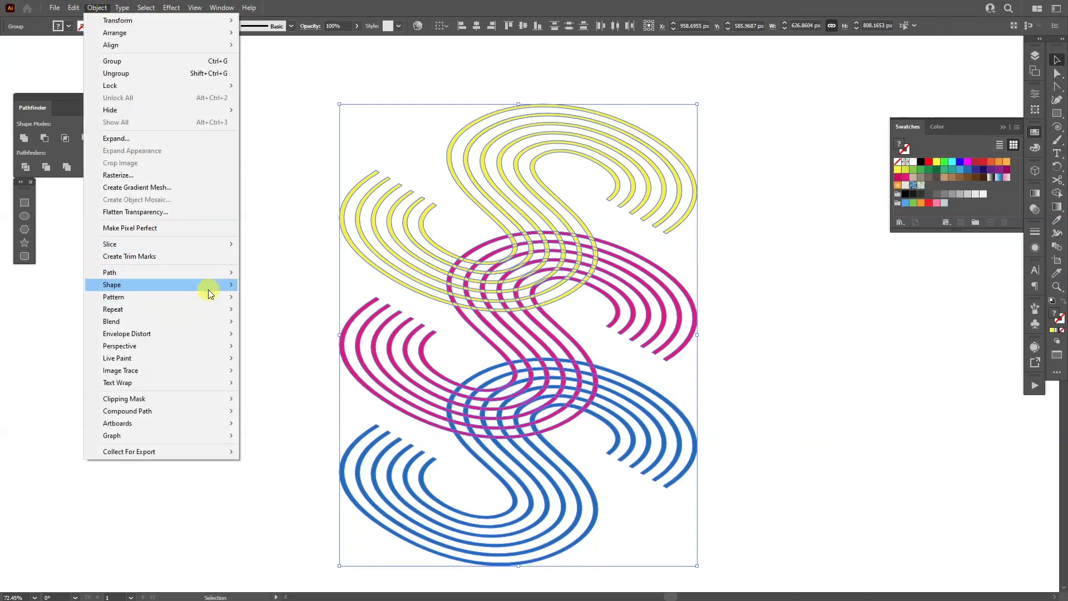
# Step: Blend the yellow, magenta and blue S copies using a high Specified Steps count
pyautogui.moveTo(209, 323)
pyautogui.click(278, 319)
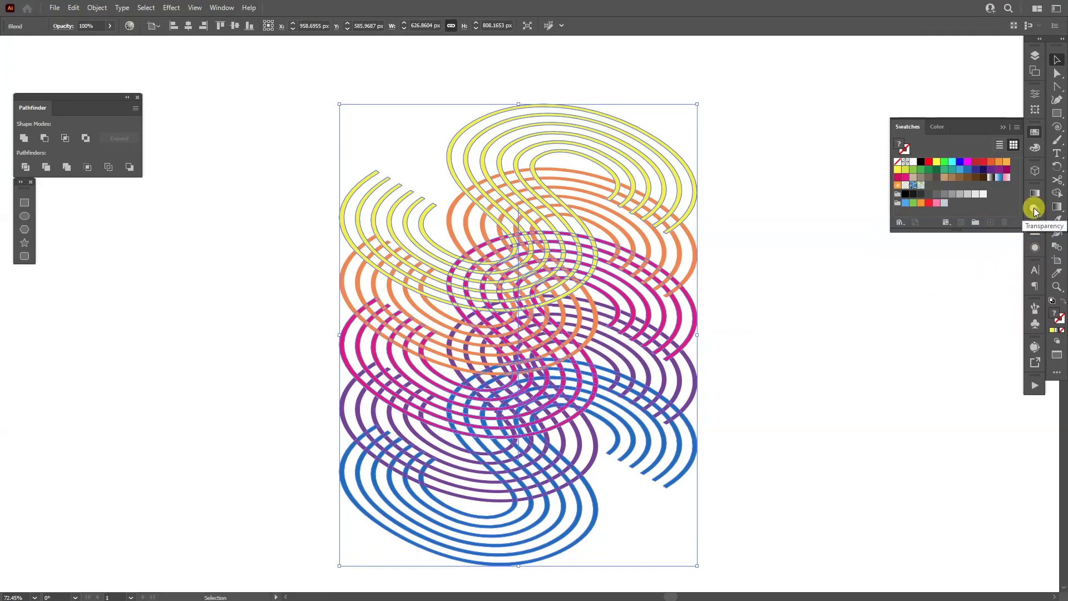
pyautogui.doubleClick(1057, 247)
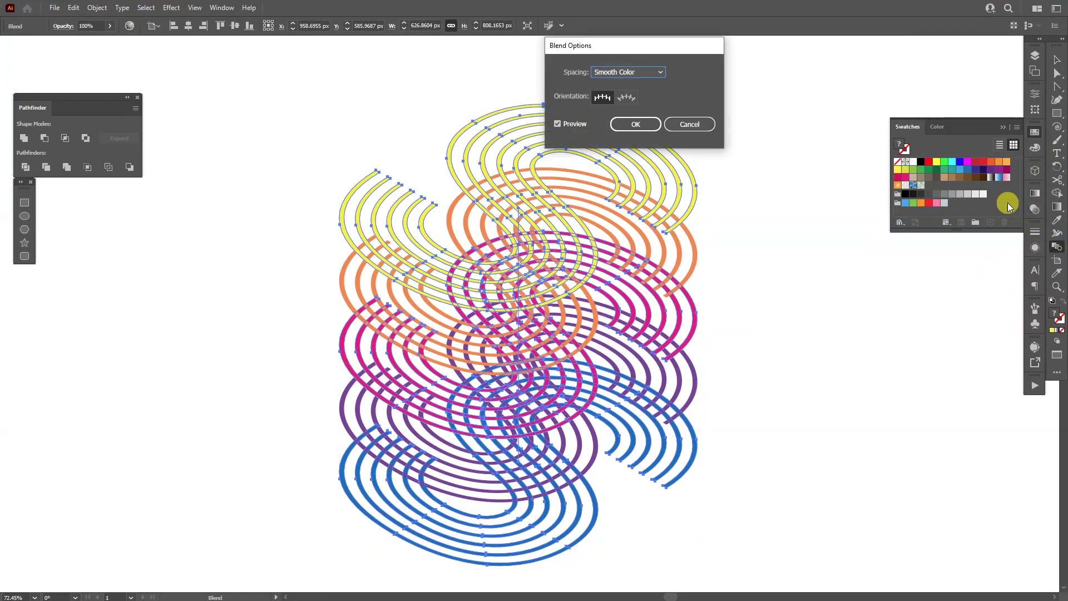
pyautogui.click(634, 73)
pyautogui.click(639, 95)
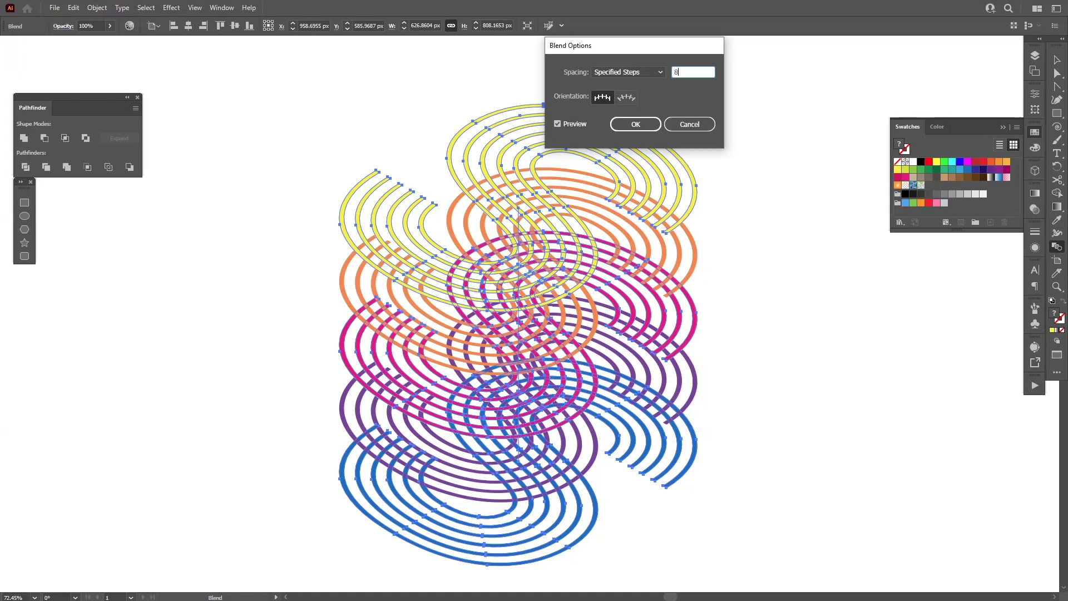
pyautogui.click(636, 123)
# Step: Expand the whole blended S with Object and Fill checked, then reselect the expanded group
pyautogui.click(771, 259)
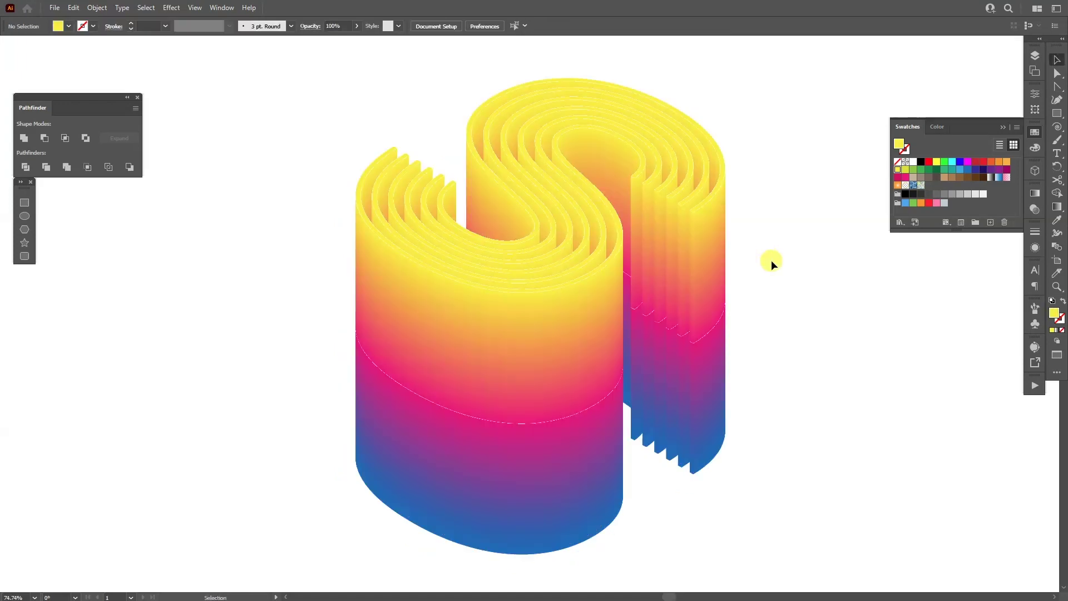
pyautogui.moveTo(771, 259); pyautogui.dragTo(497, 345)
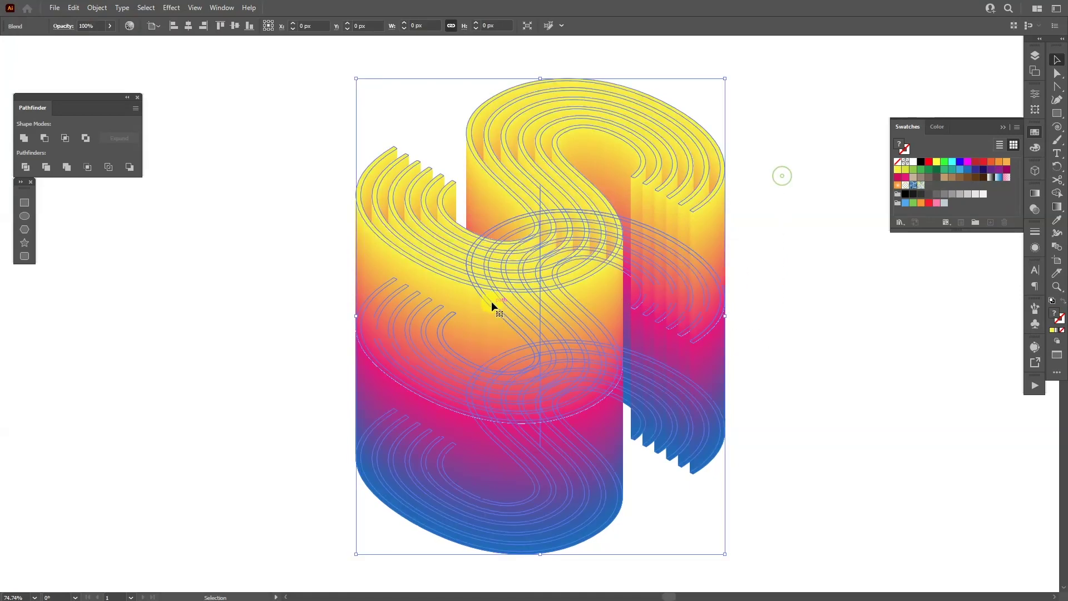
pyautogui.click(97, 7)
pyautogui.click(118, 139)
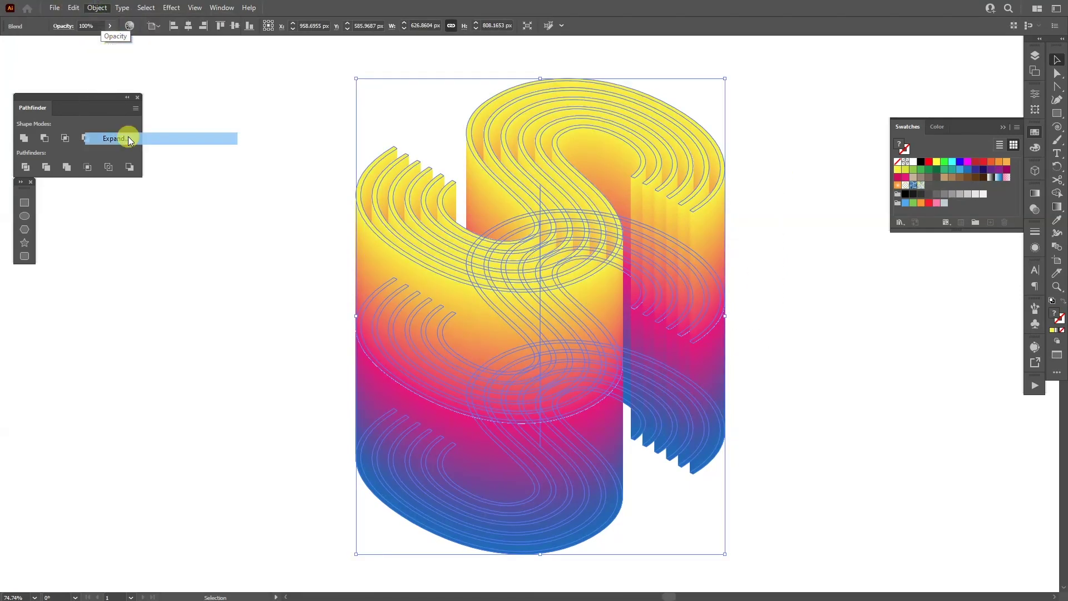
pyautogui.click(519, 367)
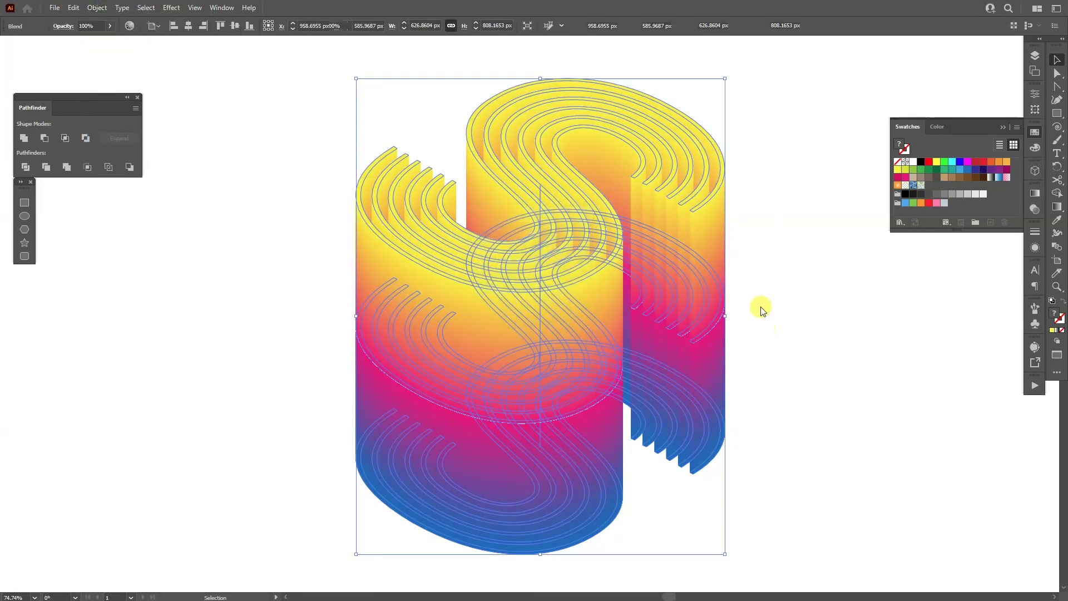
pyautogui.click(756, 291)
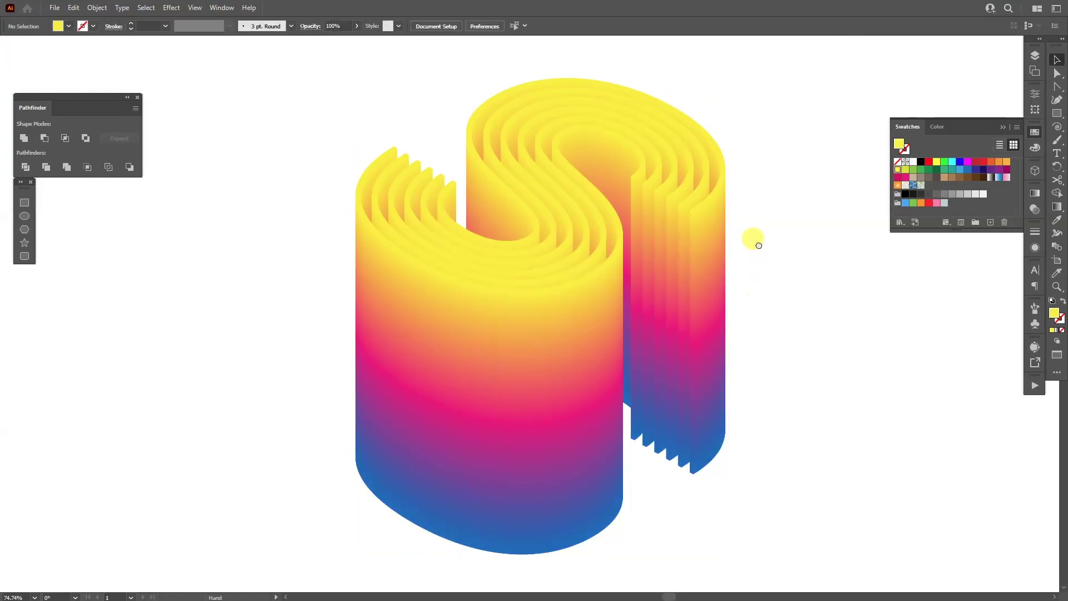
pyautogui.moveTo(751, 238); pyautogui.dragTo(758, 254)
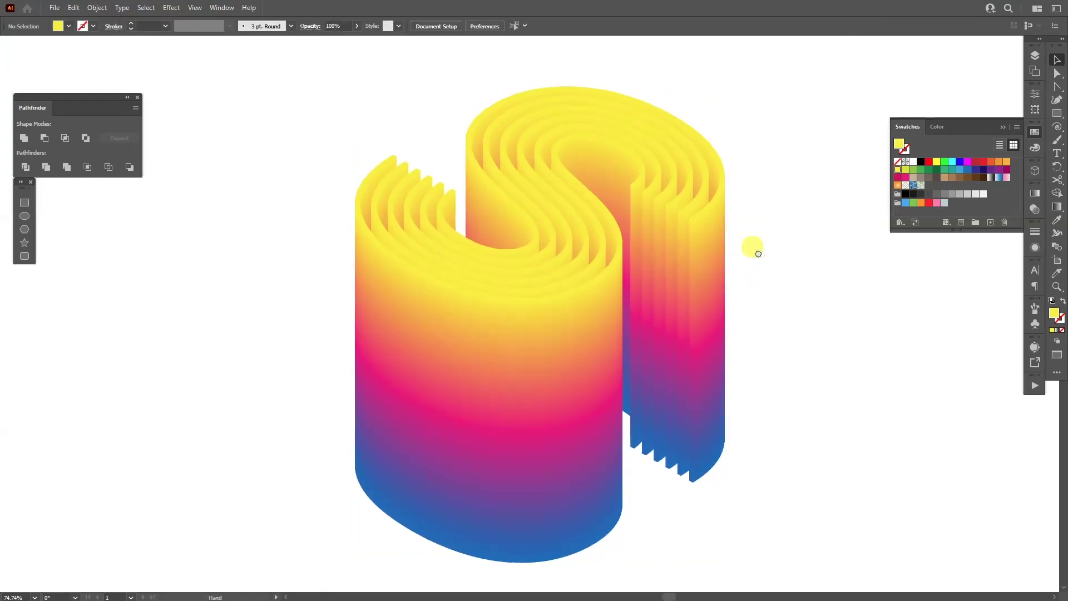
pyautogui.click(660, 309)
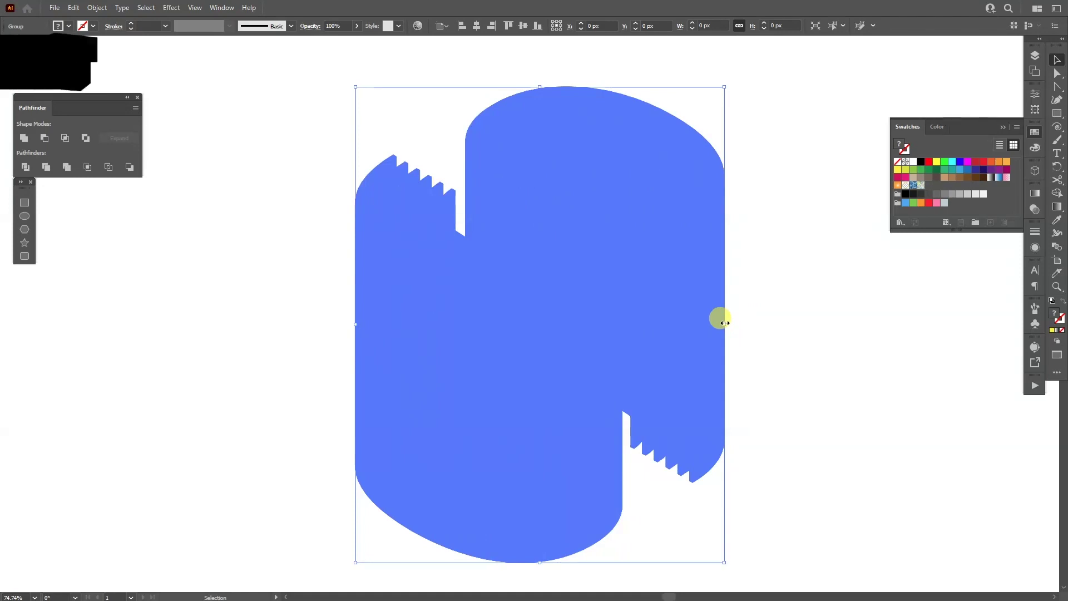
# Step: Narrow the expanded S slightly, to about 594 × 766 px, using its side handle
pyautogui.moveTo(710, 328); pyautogui.dragTo(716, 328)
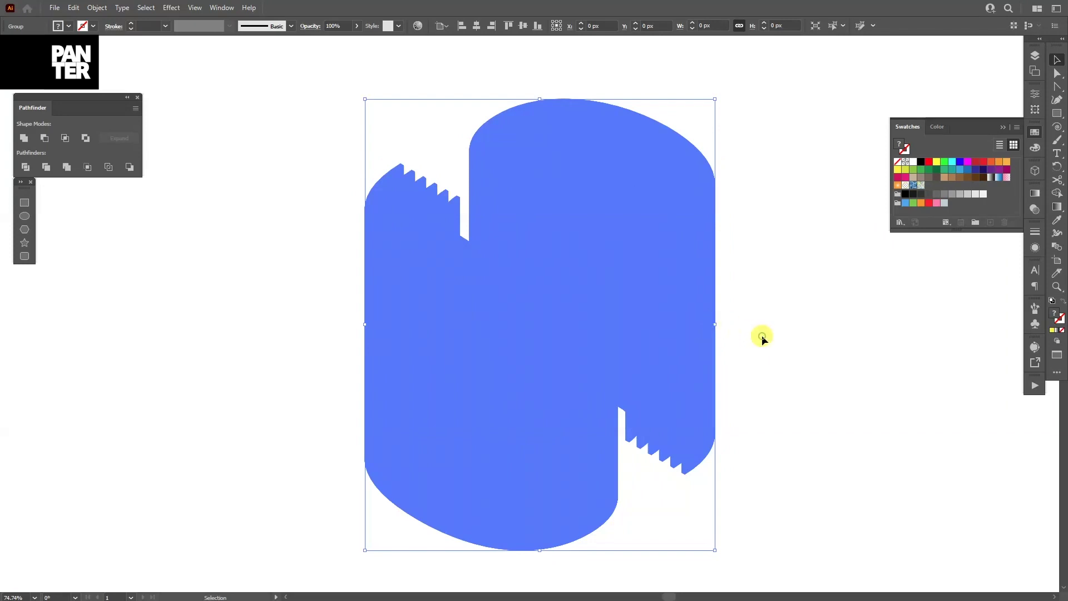